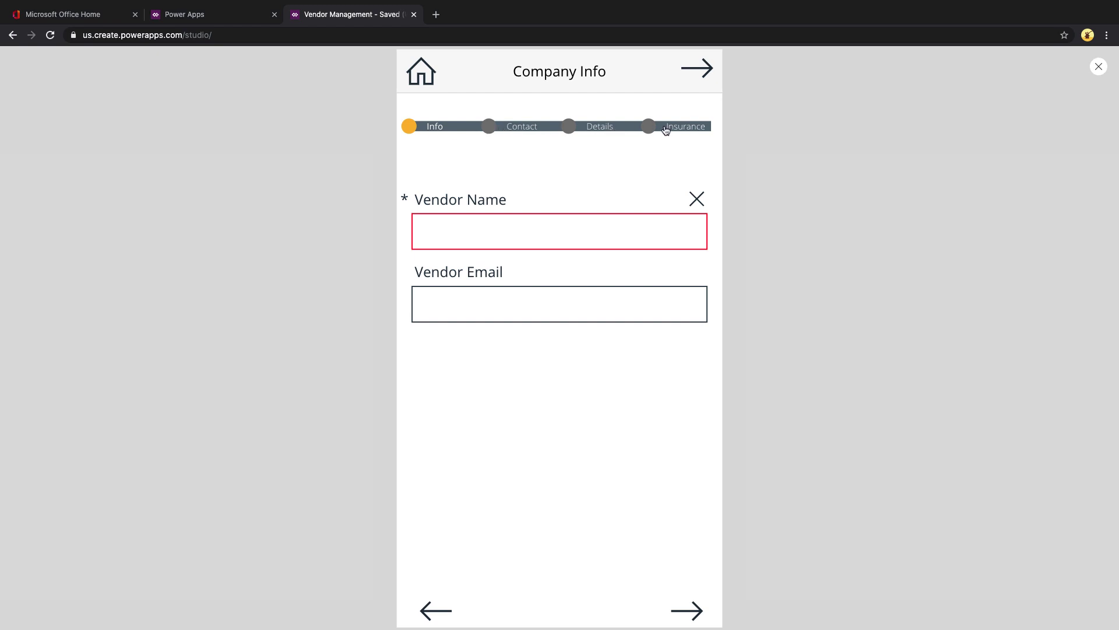
# - Enter Microsoft as the vendor name in the app preview and advance through the Contact, Details and Insurance pages to finish the form
pyautogui.click(481, 234)
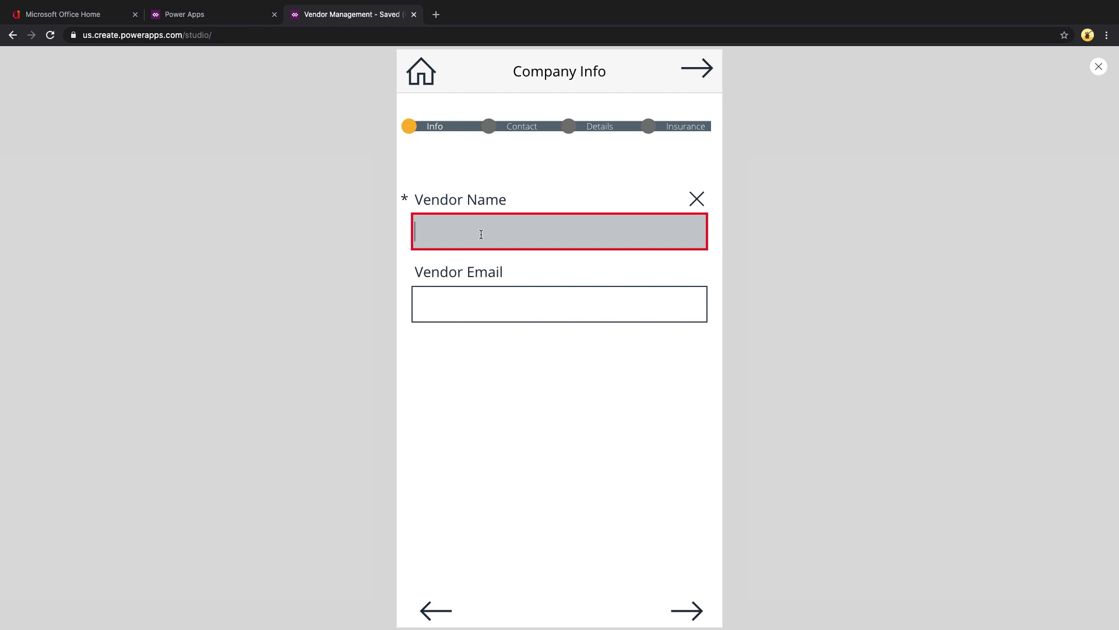
pyautogui.write('Microsoft')
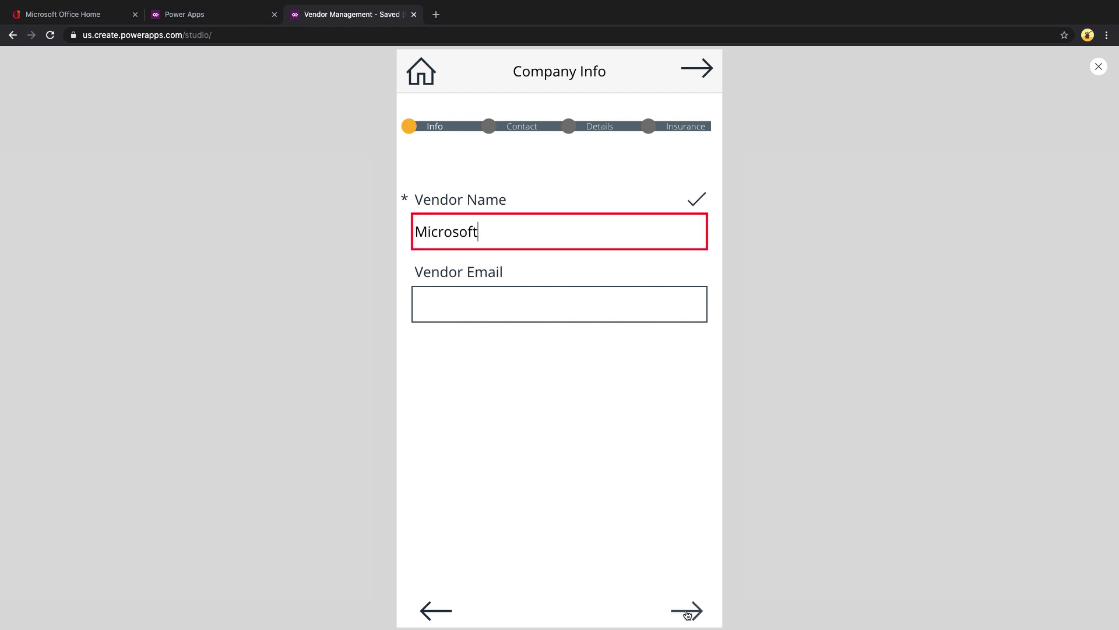
pyautogui.click(688, 611)
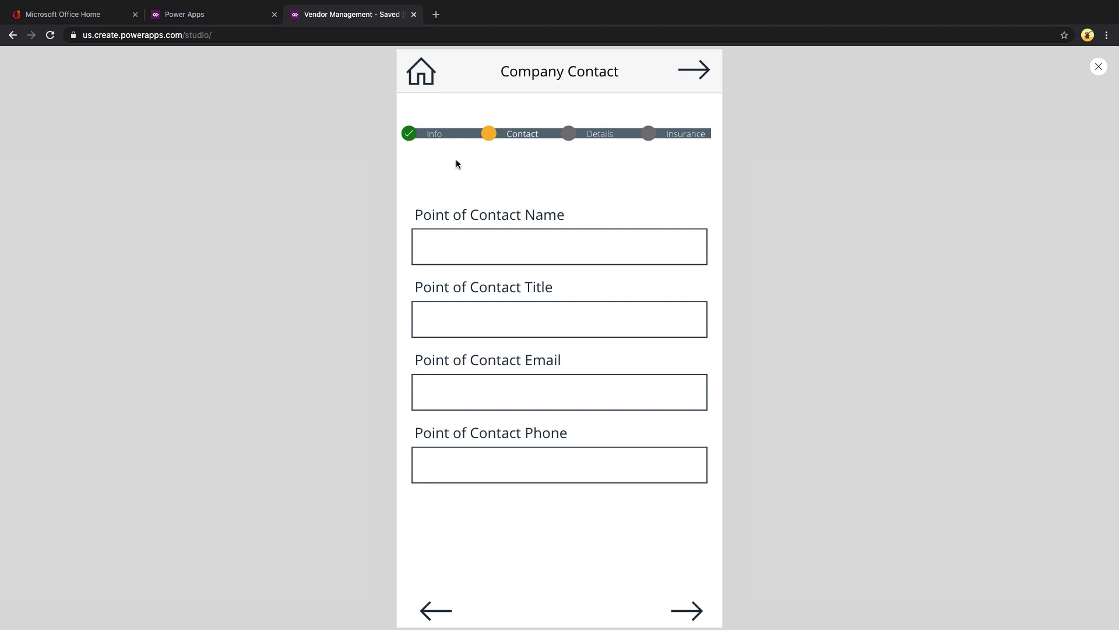
pyautogui.click(474, 244)
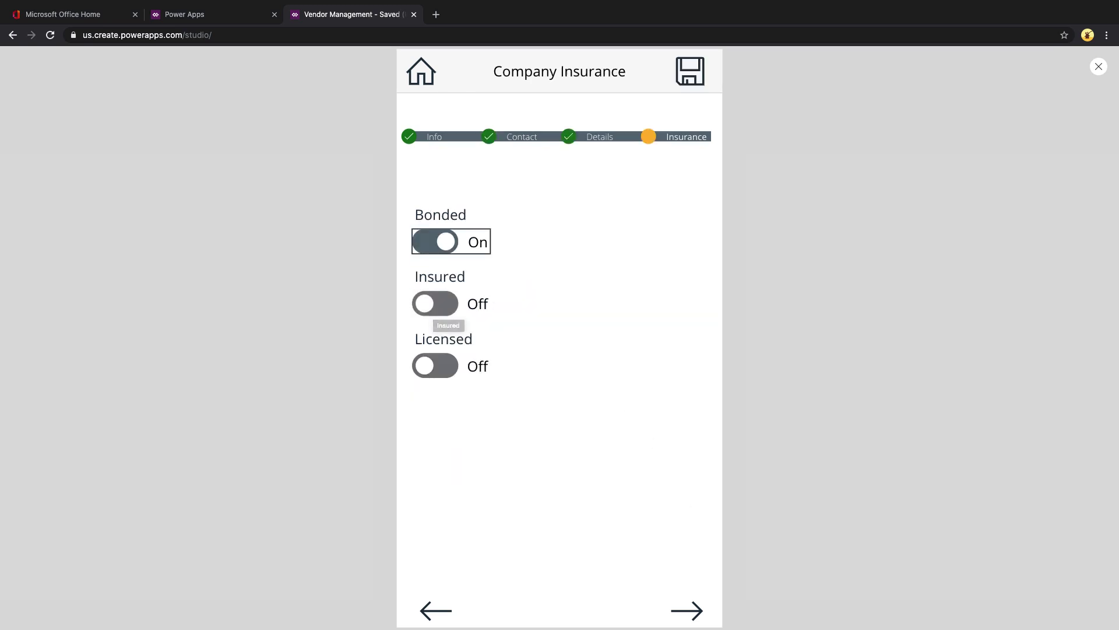
pyautogui.click(689, 610)
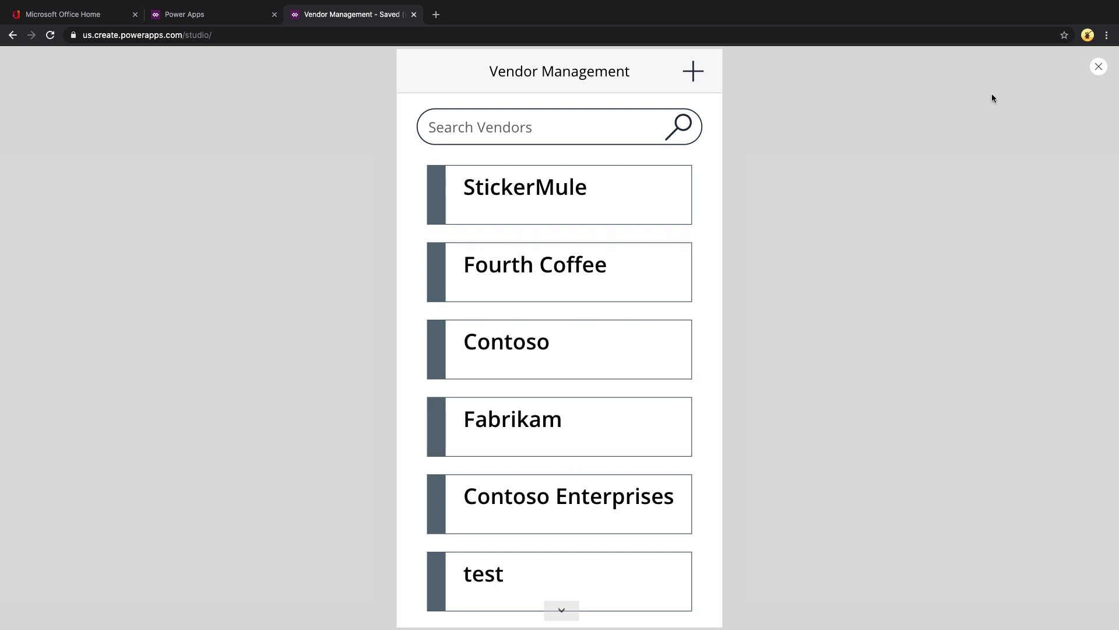
# - Exit the app preview, dismiss the tip, and show the Info screen in the editor
pyautogui.click(1100, 67)
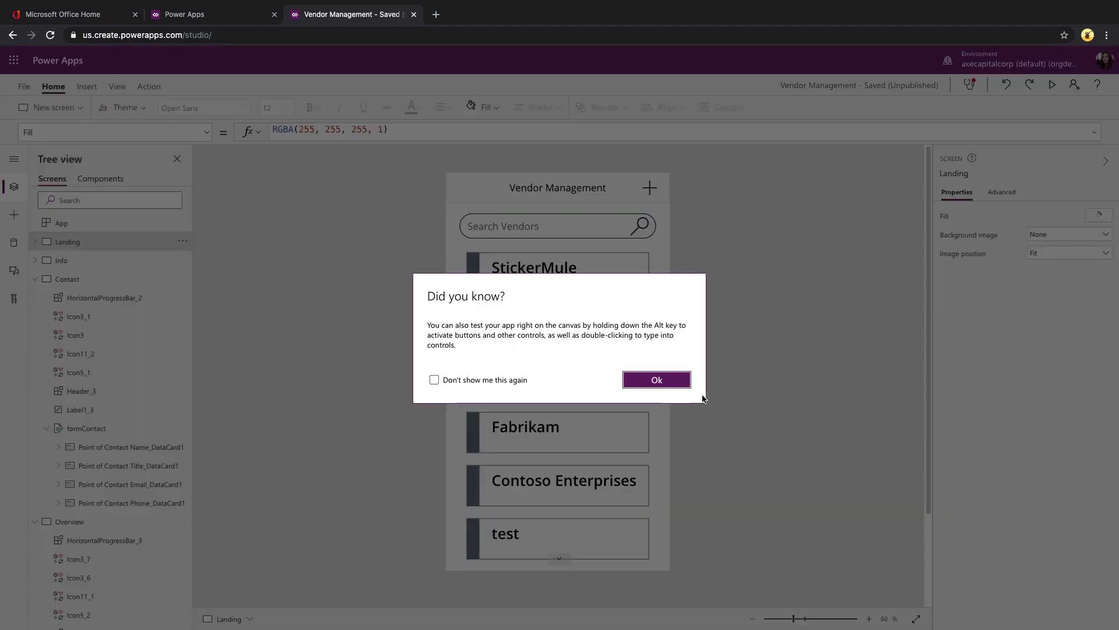
pyautogui.click(658, 379)
pyautogui.click(79, 270)
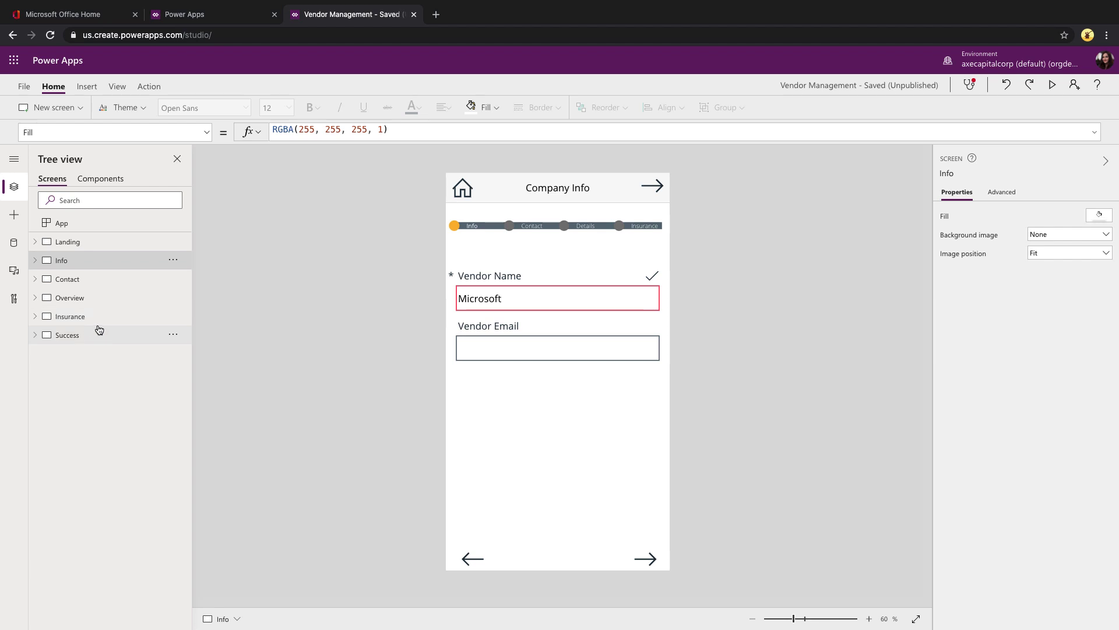
# - Examine the HorizontalProgressBar component and its galBarItems_VPM gallery, and view the gallery types available for insertion
pyautogui.click(97, 180)
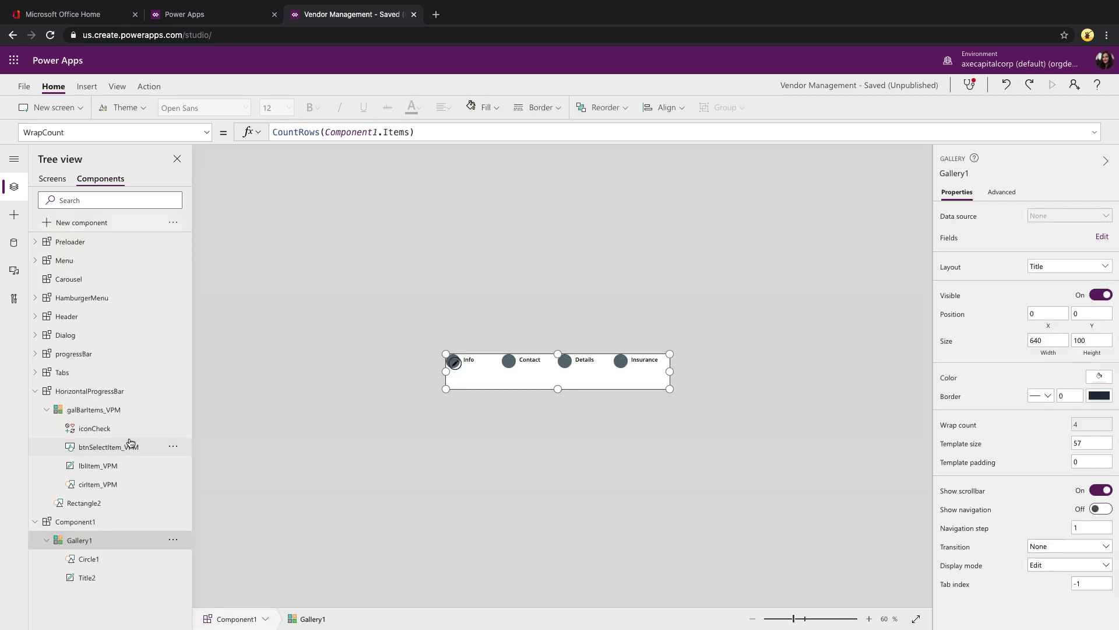
pyautogui.click(105, 391)
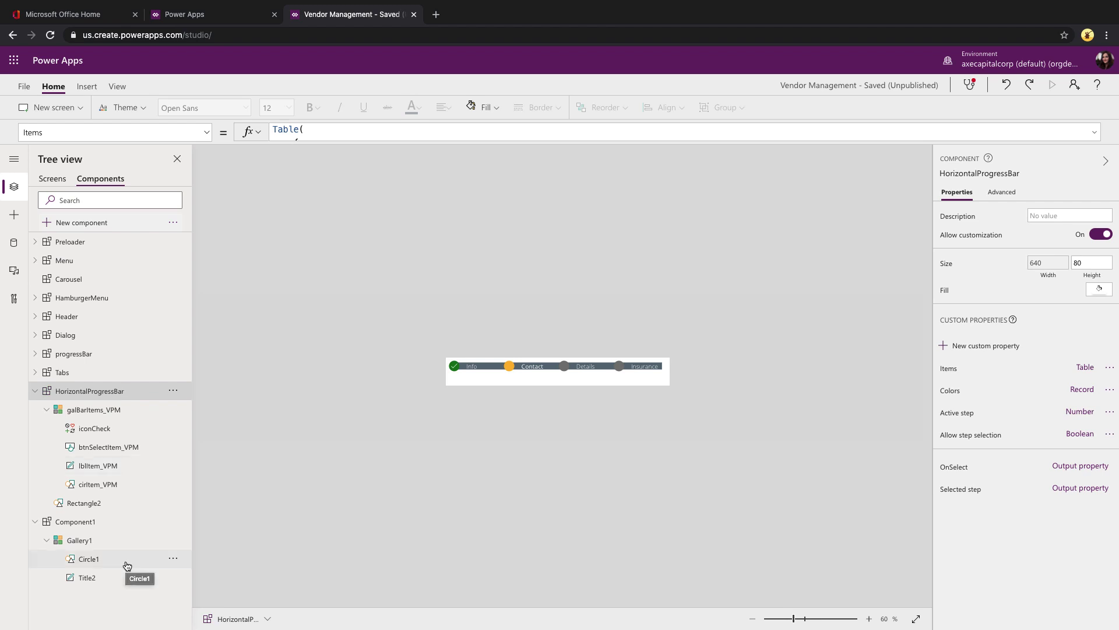
pyautogui.click(93, 409)
pyautogui.click(94, 87)
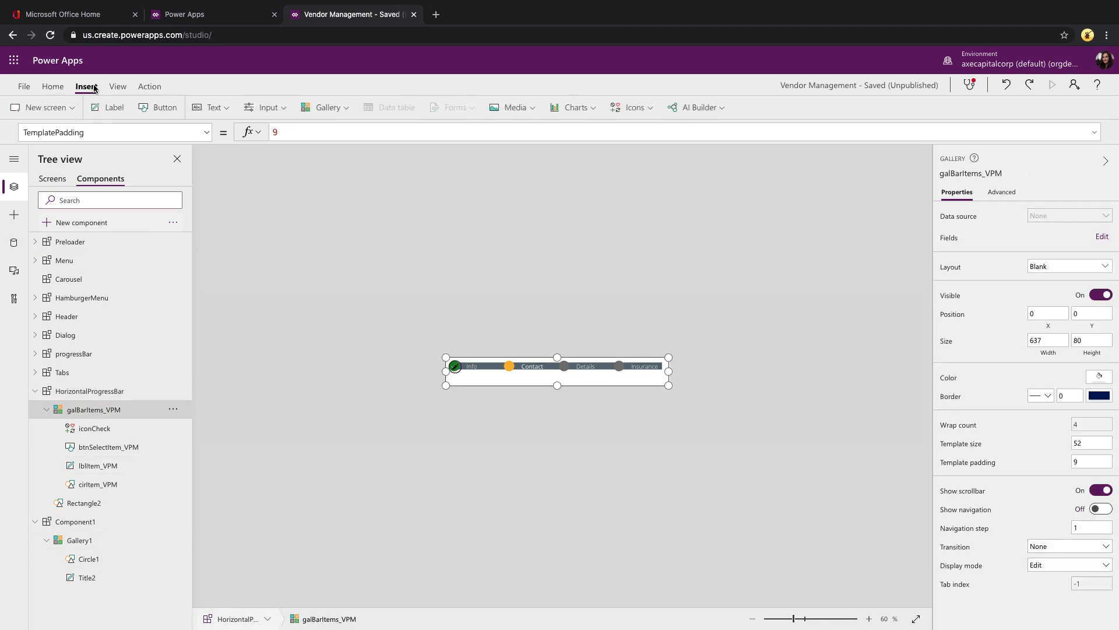
pyautogui.click(327, 107)
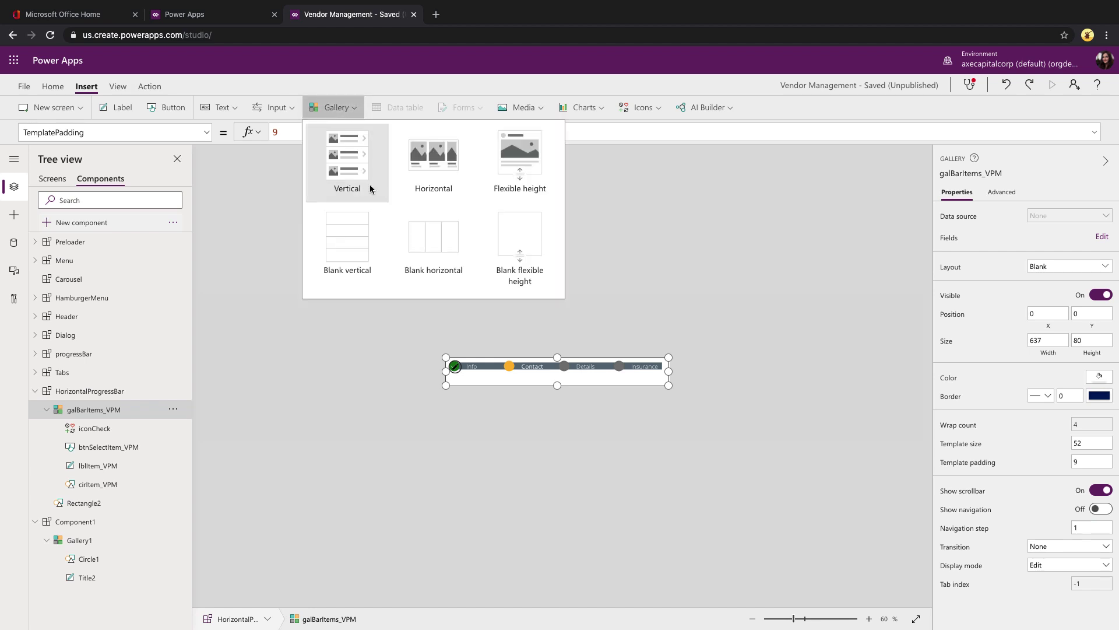
# - Replace Component1's existing gallery with a new vertical gallery
pyautogui.click(103, 548)
pyautogui.press('Delete')
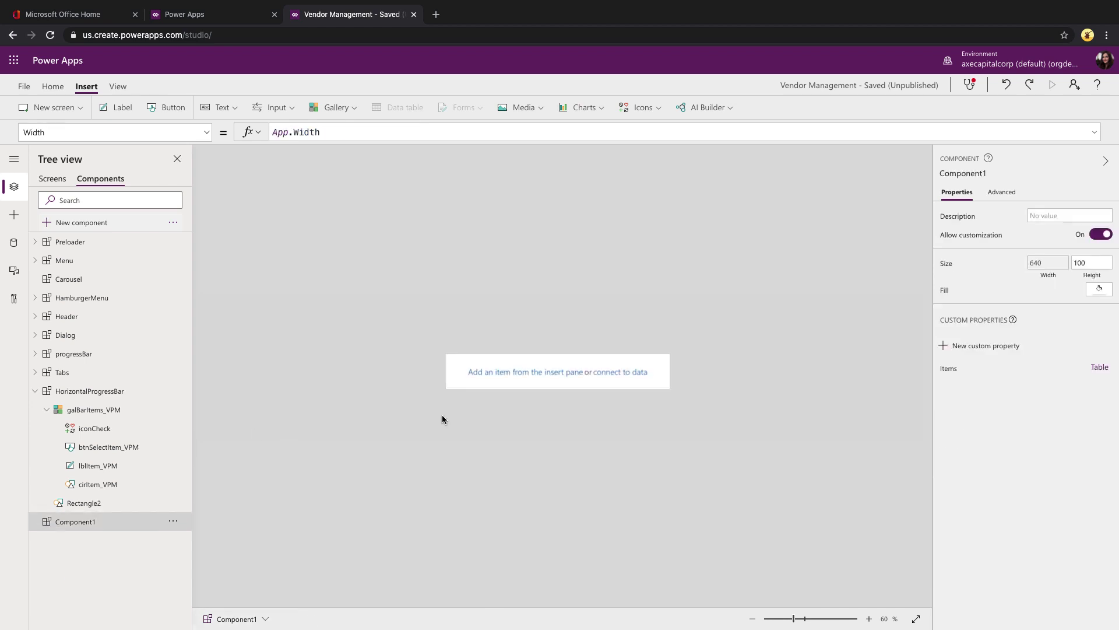
pyautogui.click(344, 107)
pyautogui.click(354, 173)
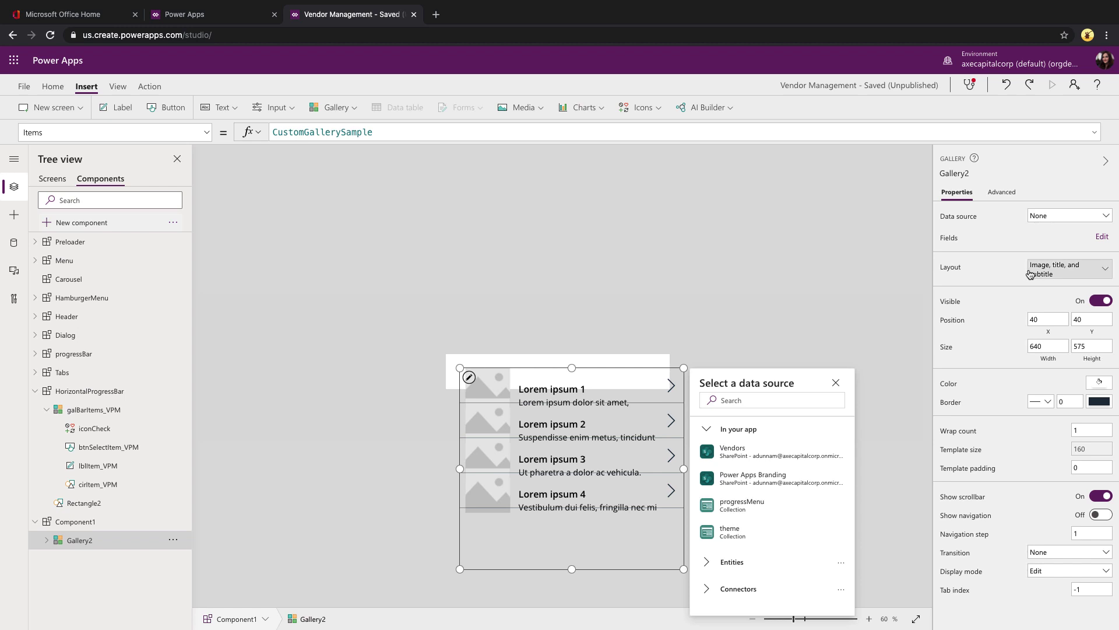
# - Set the new gallery's layout to Title and delete its next-arrow icon
pyautogui.click(1054, 272)
pyautogui.click(992, 377)
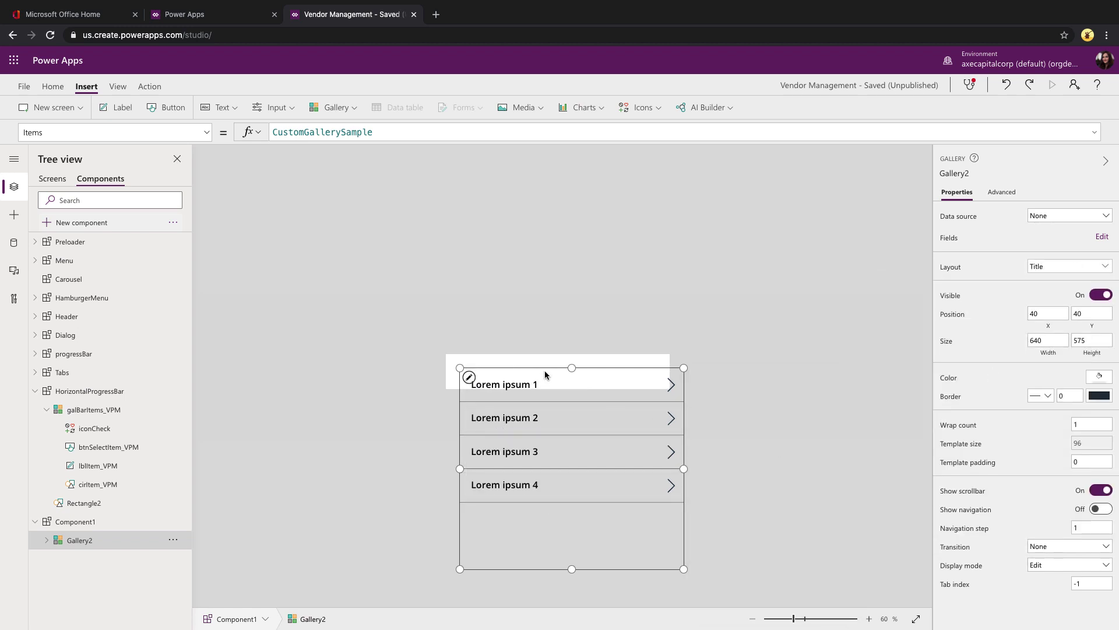
pyautogui.click(662, 362)
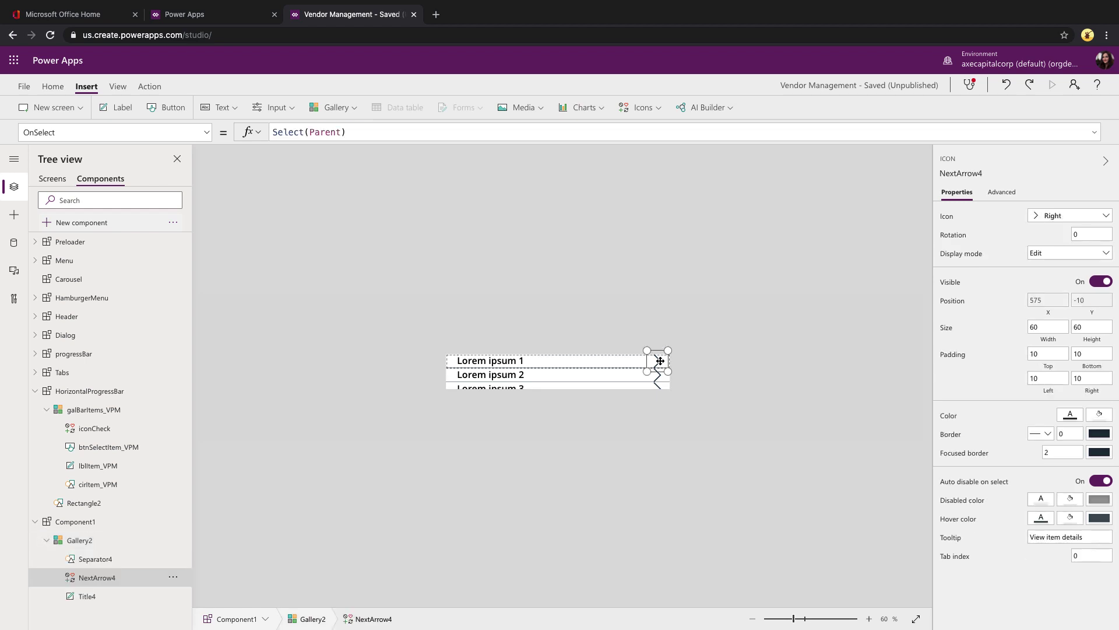
pyautogui.press('Delete')
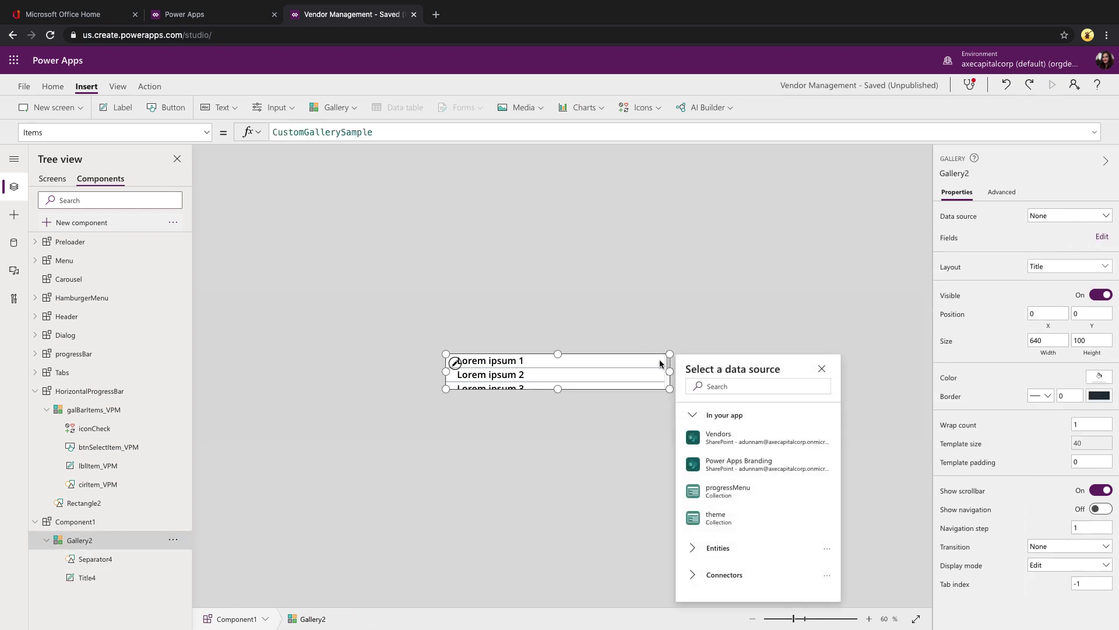
# - Add a circle shape to Component1 and move the gallery's title label to about X 52, Y 7
pyautogui.click(657, 110)
pyautogui.moveTo(757, 134); pyautogui.dragTo(753, 298)
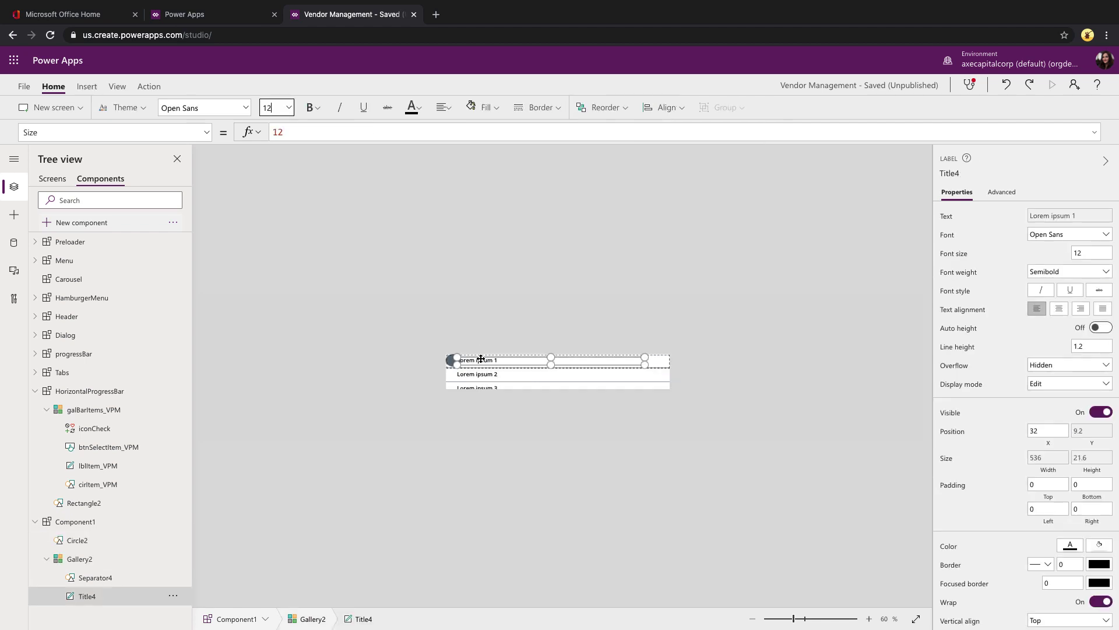
pyautogui.moveTo(480, 359); pyautogui.dragTo(485, 360)
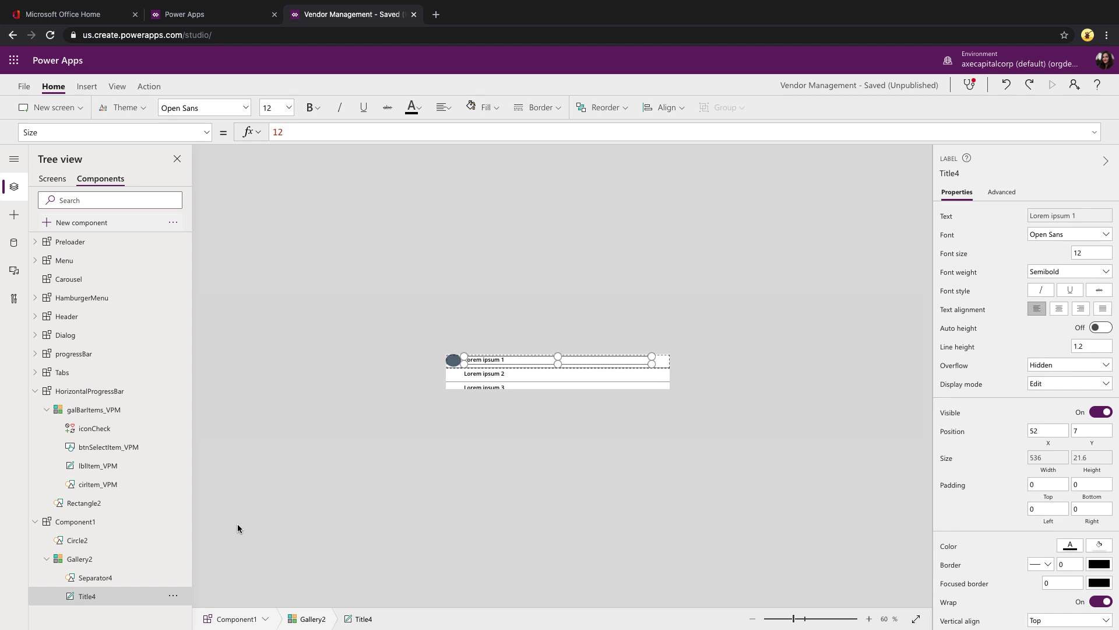
pyautogui.click(123, 528)
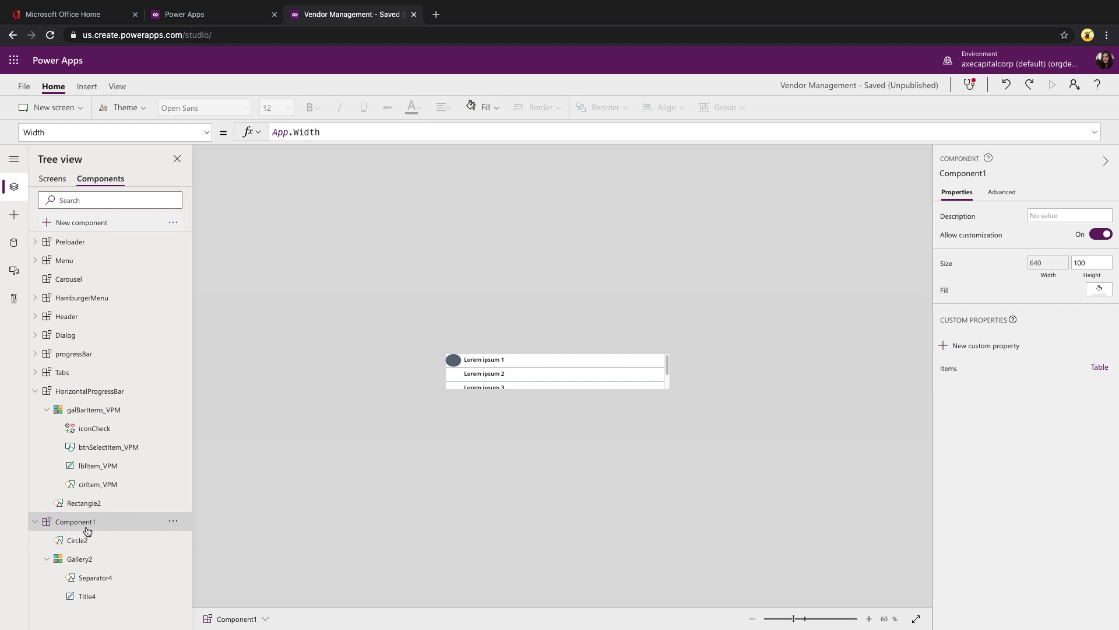
pyautogui.click(1012, 348)
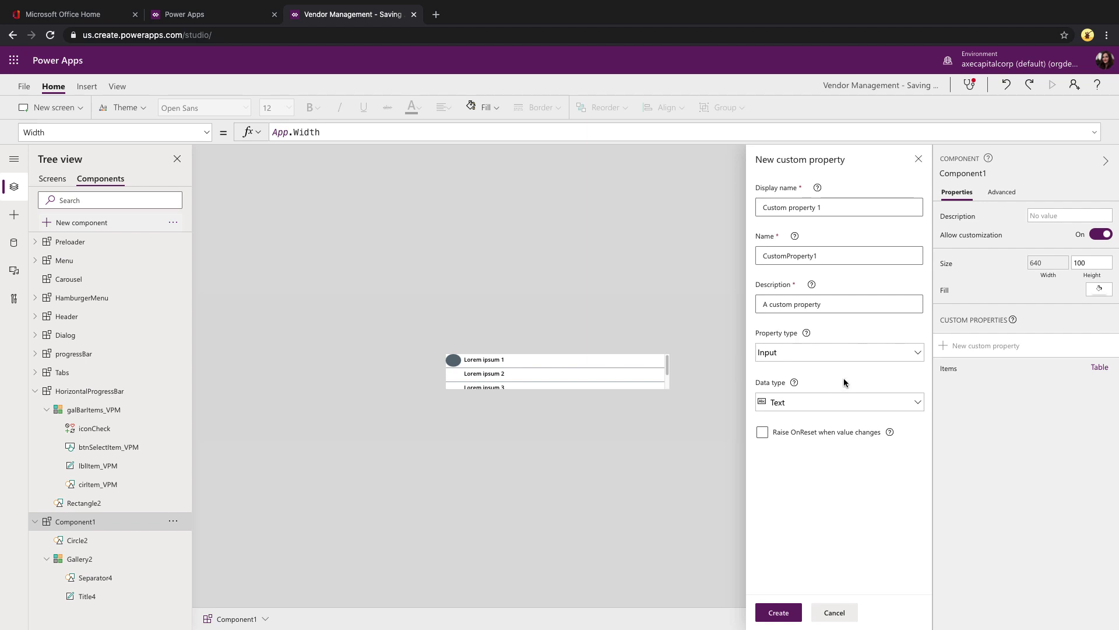
pyautogui.click(823, 406)
pyautogui.click(814, 321)
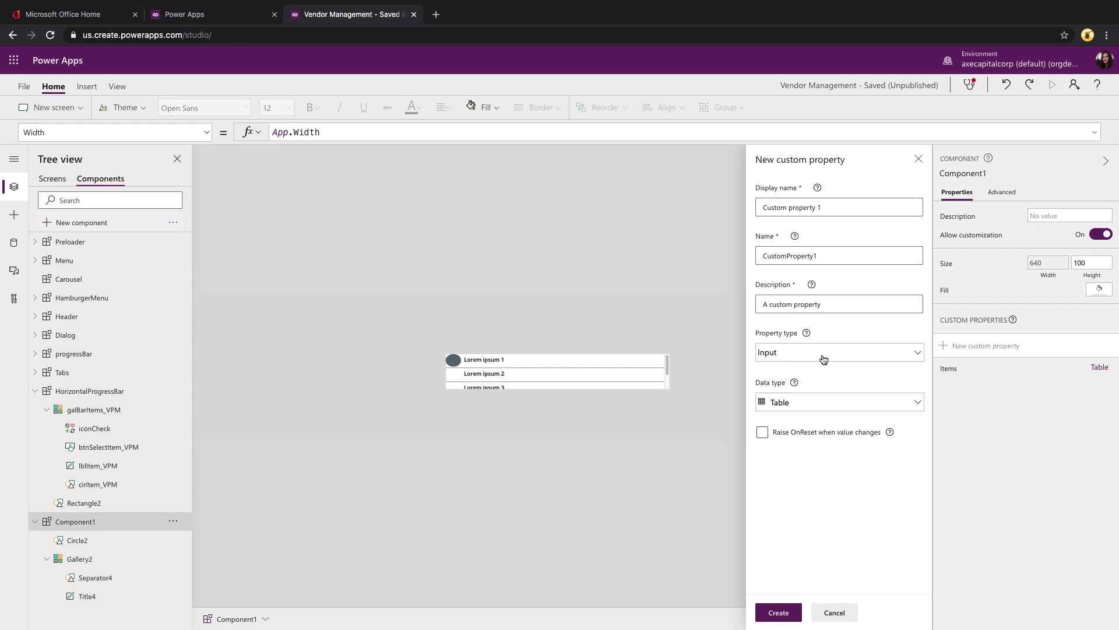
pyautogui.press('Escape')
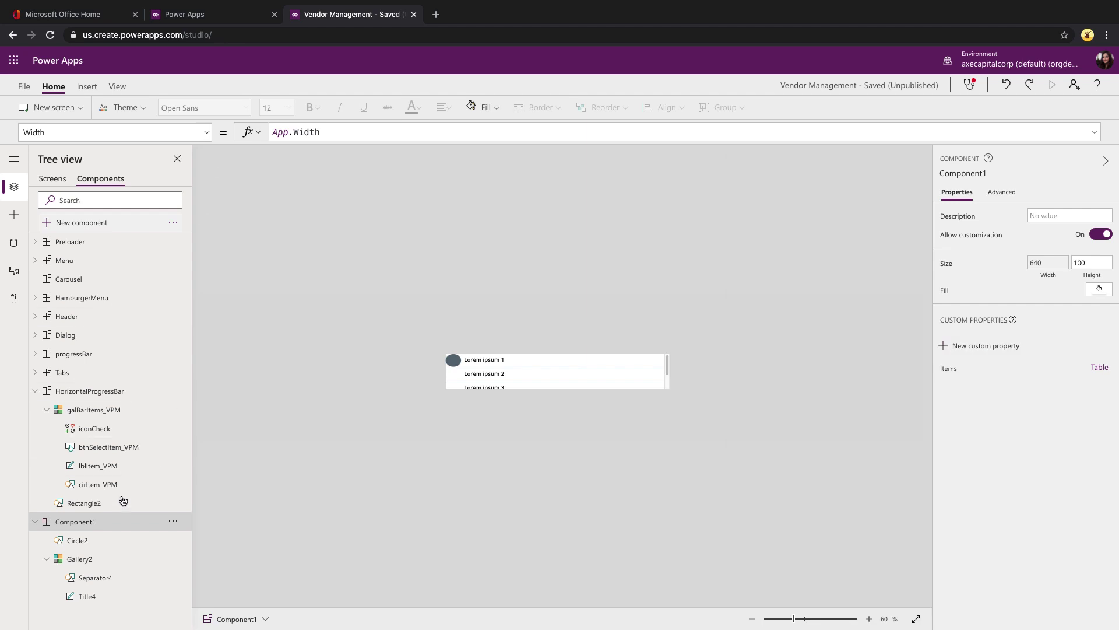
# - Examine the full table formula in Component1's Items property
pyautogui.click(209, 135)
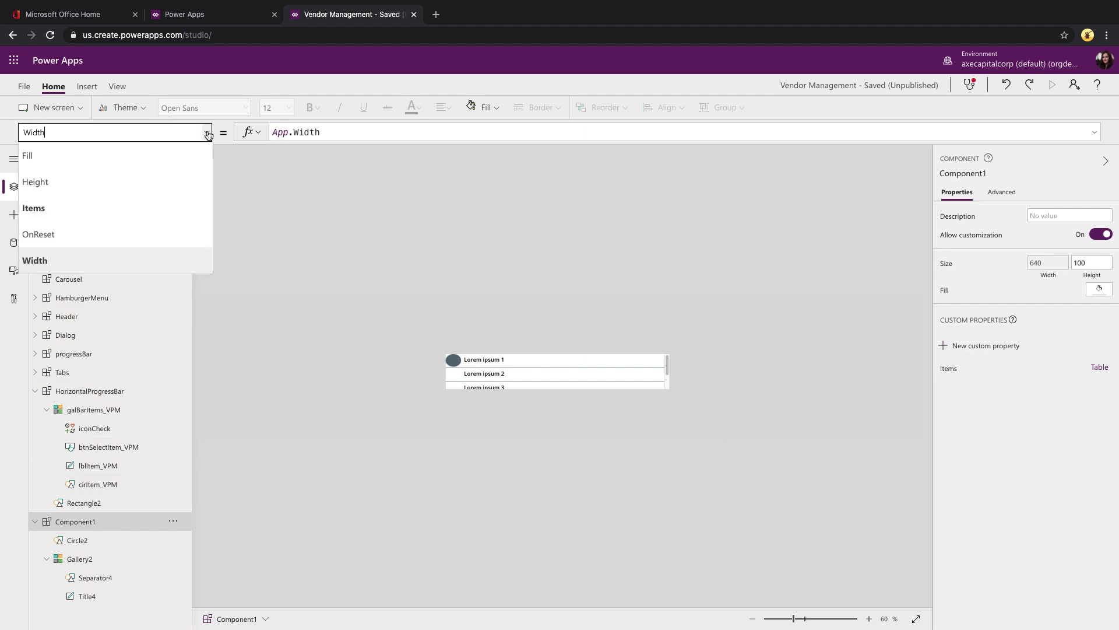
pyautogui.click(110, 211)
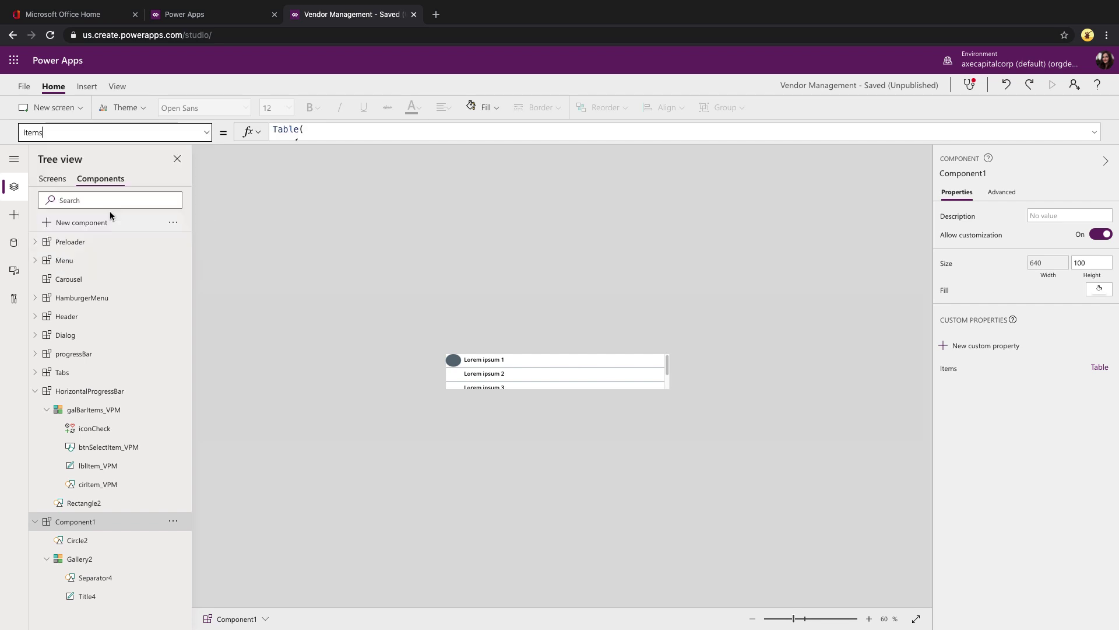
pyautogui.click(1094, 134)
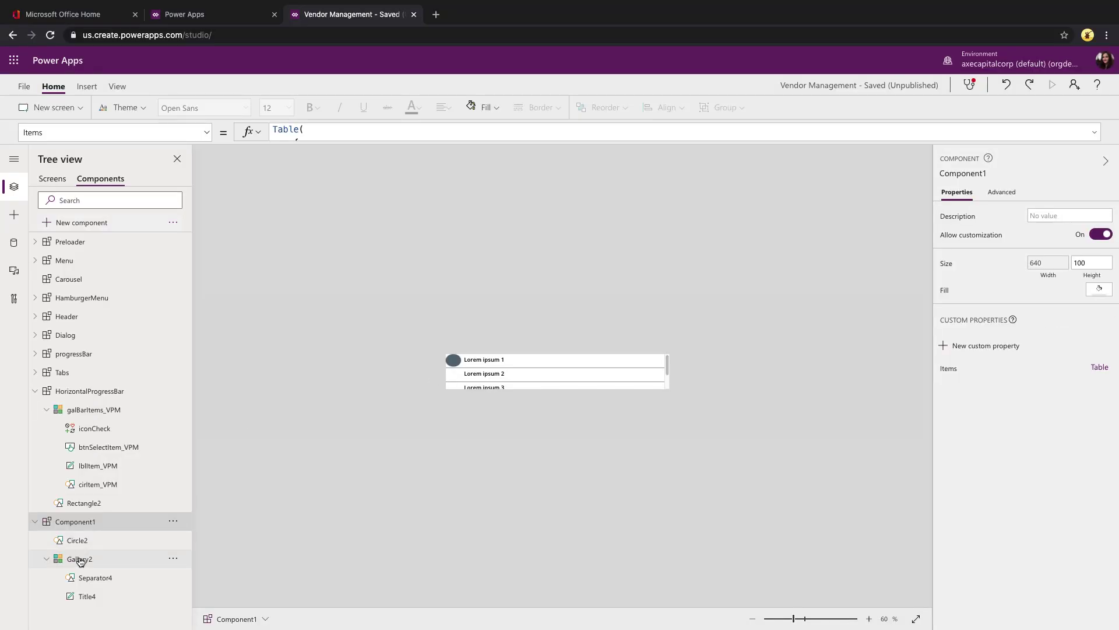
# - Set the Items formula of Component1's gallery to Component1.Items in place of the sample data
pyautogui.click(80, 559)
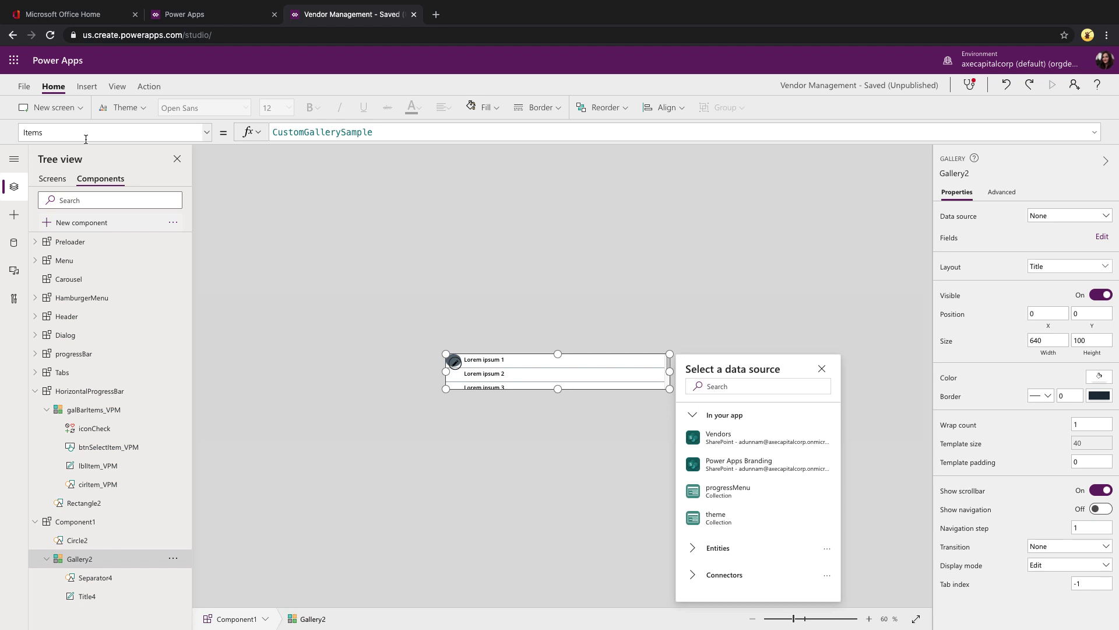
pyautogui.click(389, 133)
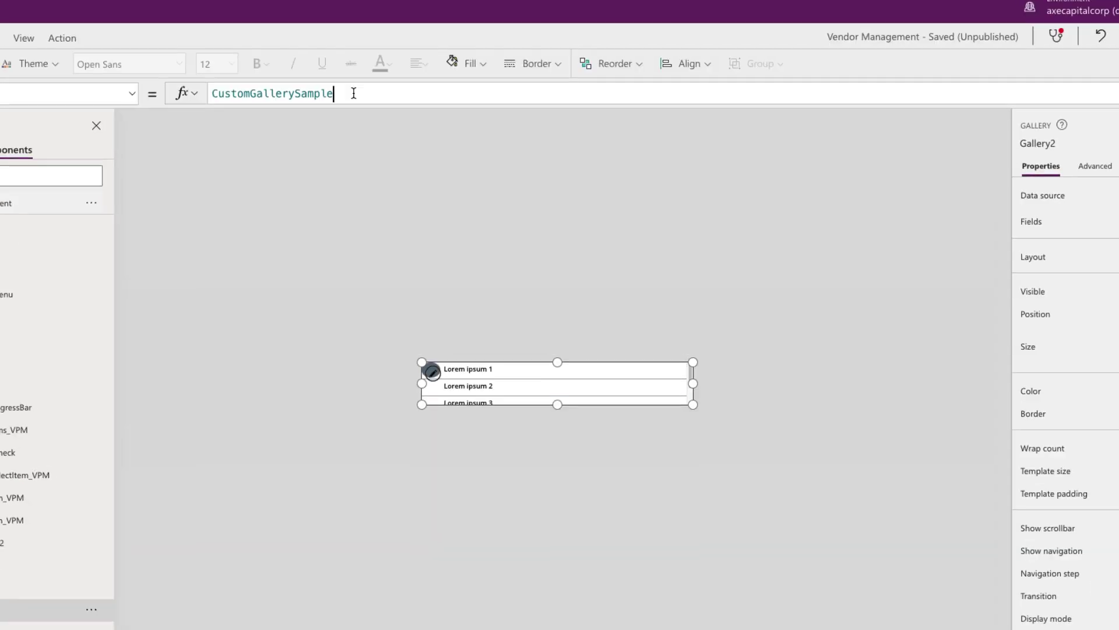
pyautogui.moveTo(388, 132); pyautogui.dragTo(343, 129)
pyautogui.moveTo(290, 83); pyautogui.dragTo(173, 87)
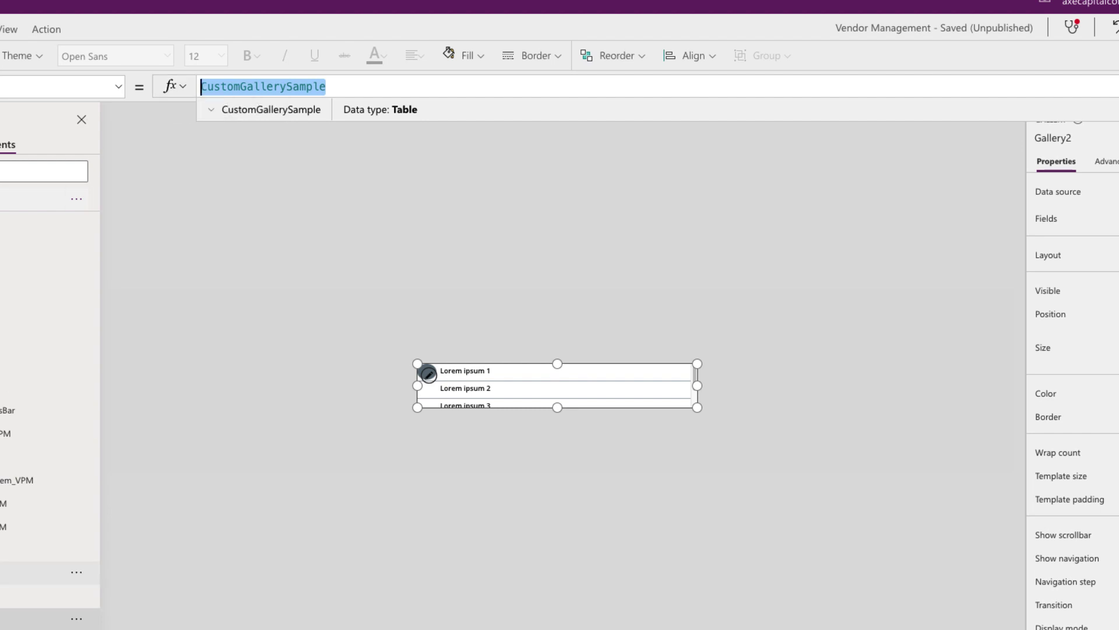
pyautogui.write('Com')
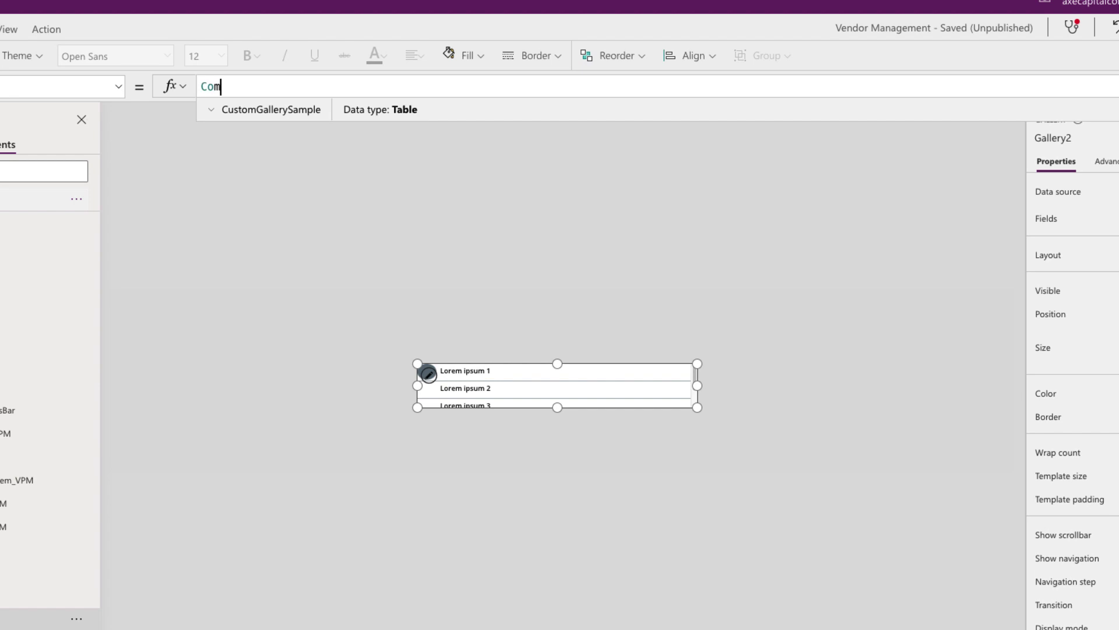
pyautogui.write('ponent1.')
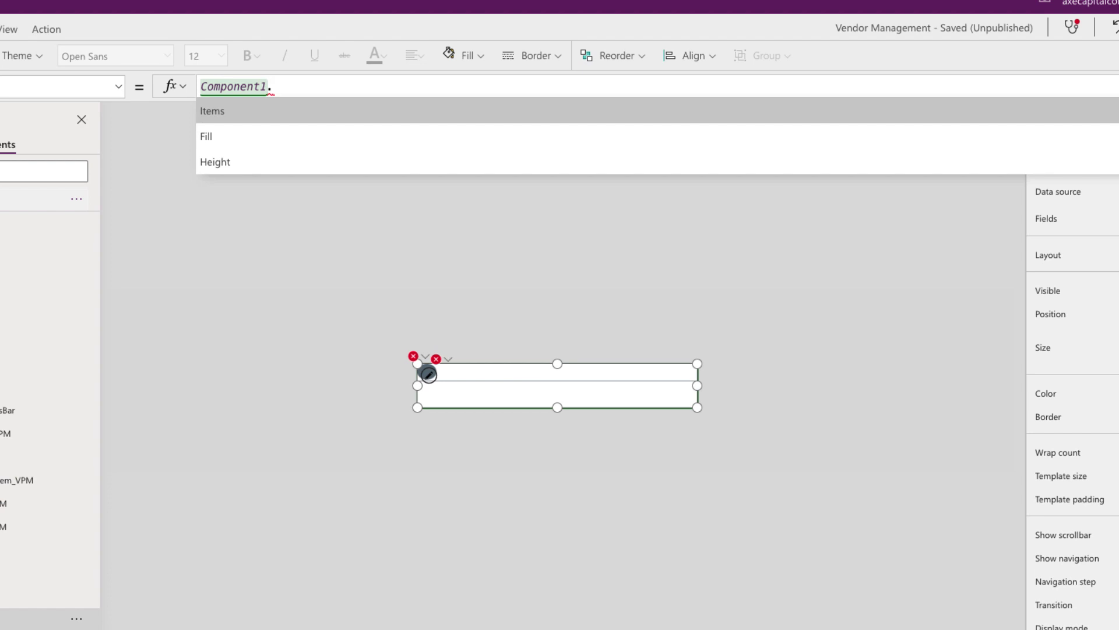
pyautogui.press('Tab')
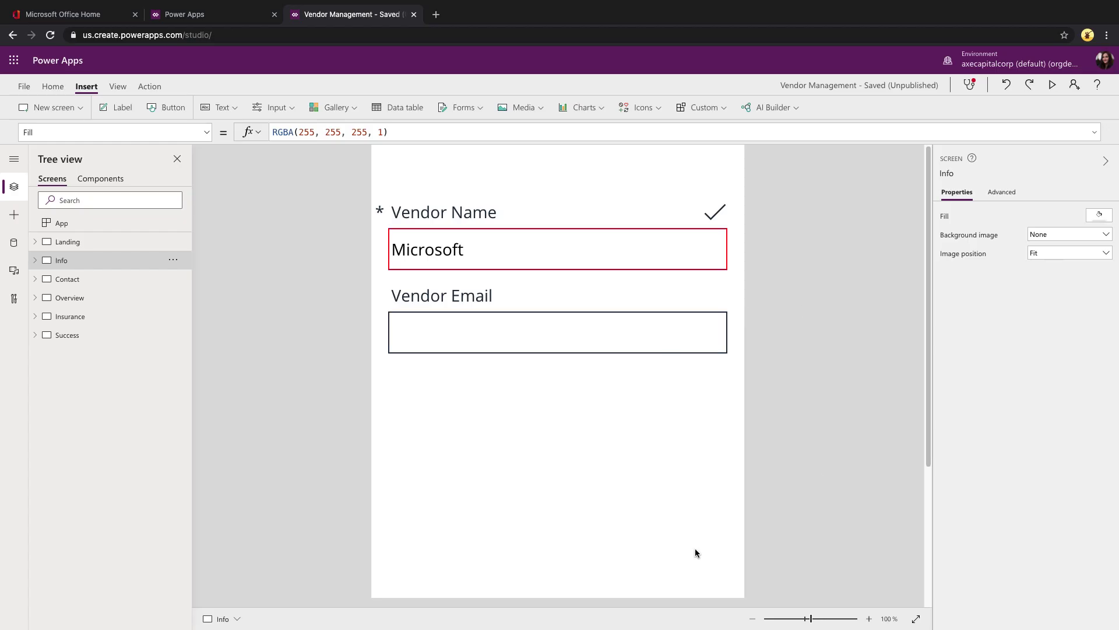
# - Set the wrap count of Component1's gallery to 2
pyautogui.click(752, 619)
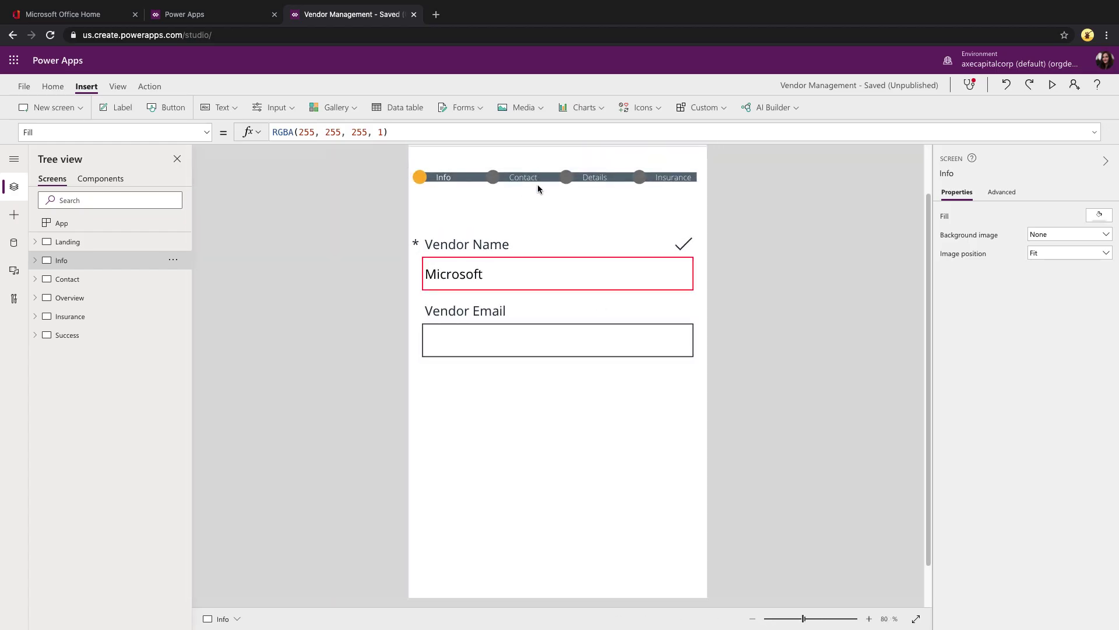
pyautogui.click(98, 179)
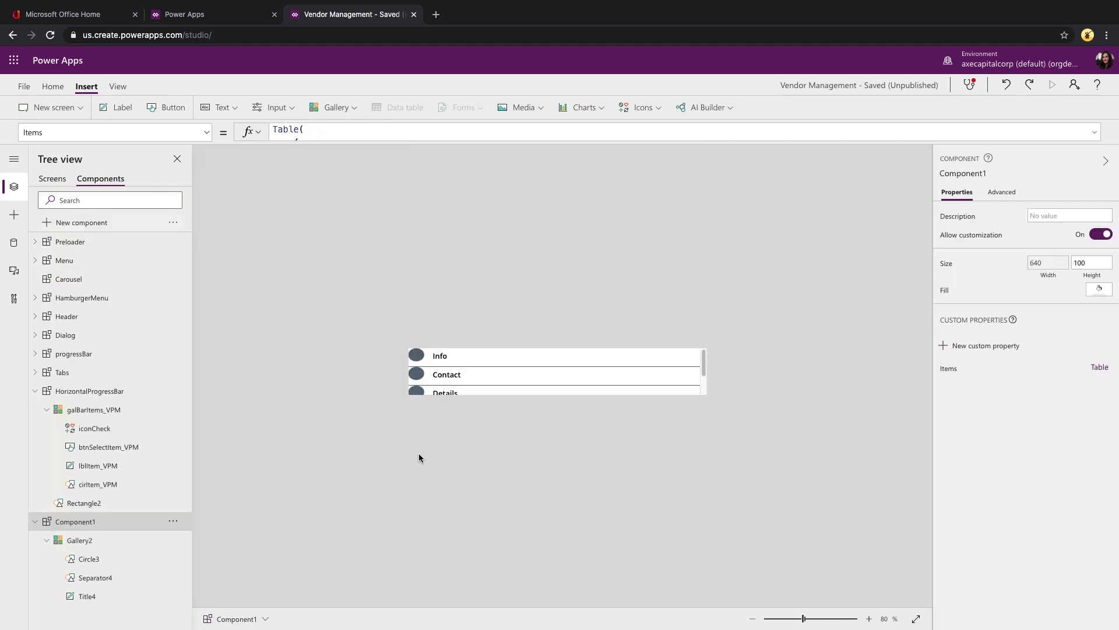
pyautogui.click(89, 546)
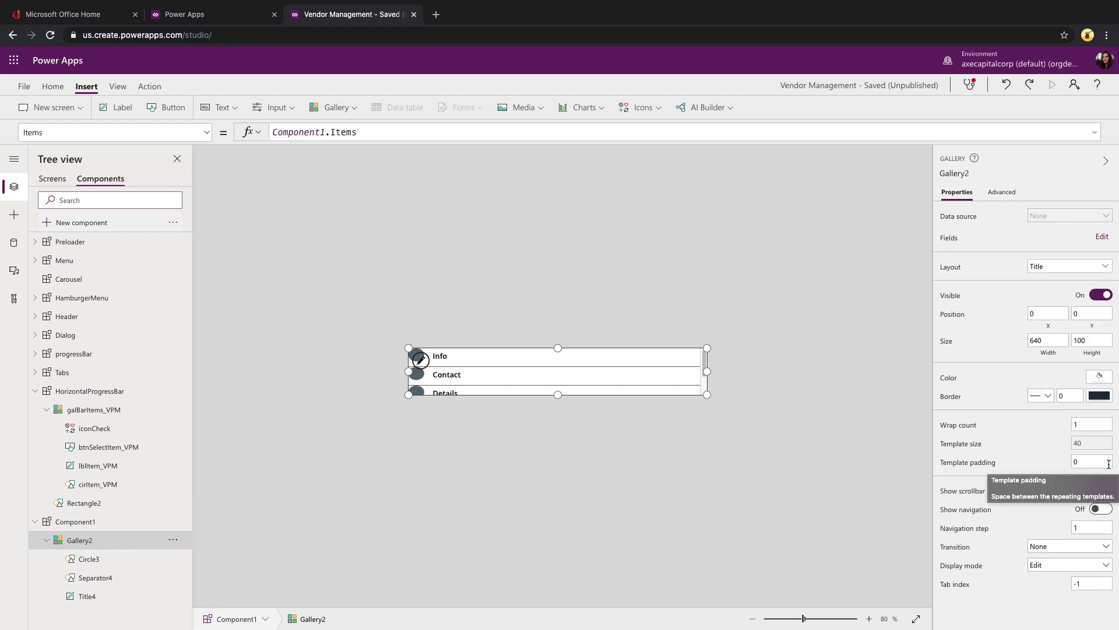
pyautogui.click(1108, 424)
pyautogui.write('2')
pyautogui.click(757, 385)
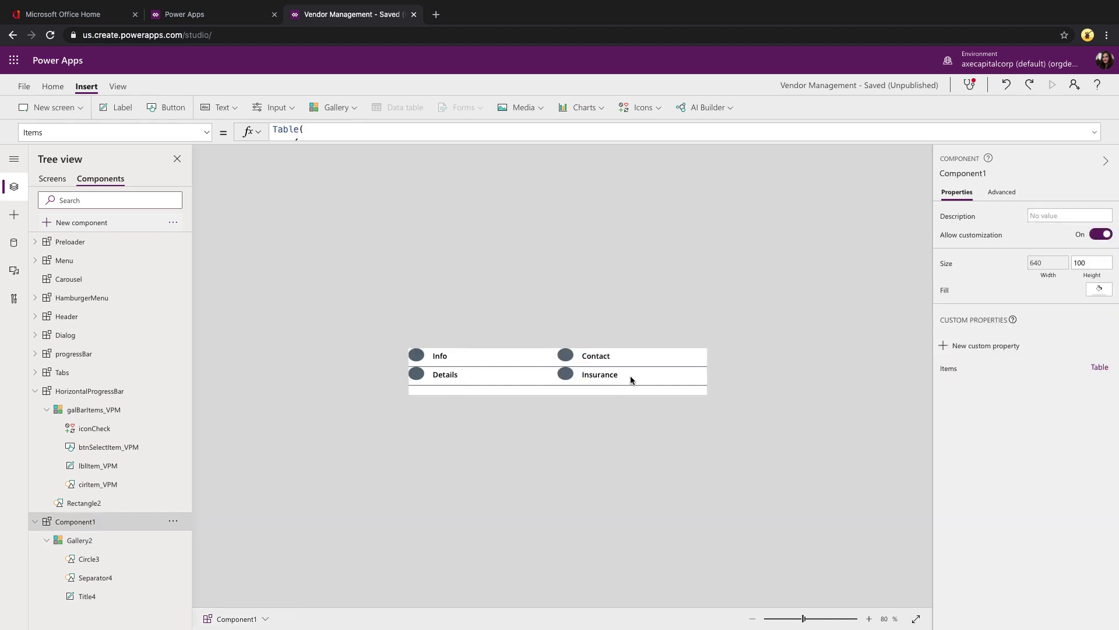
# - Set the WrapCount formula of Component1's gallery to CountRows(Component1.Items)
pyautogui.click(127, 545)
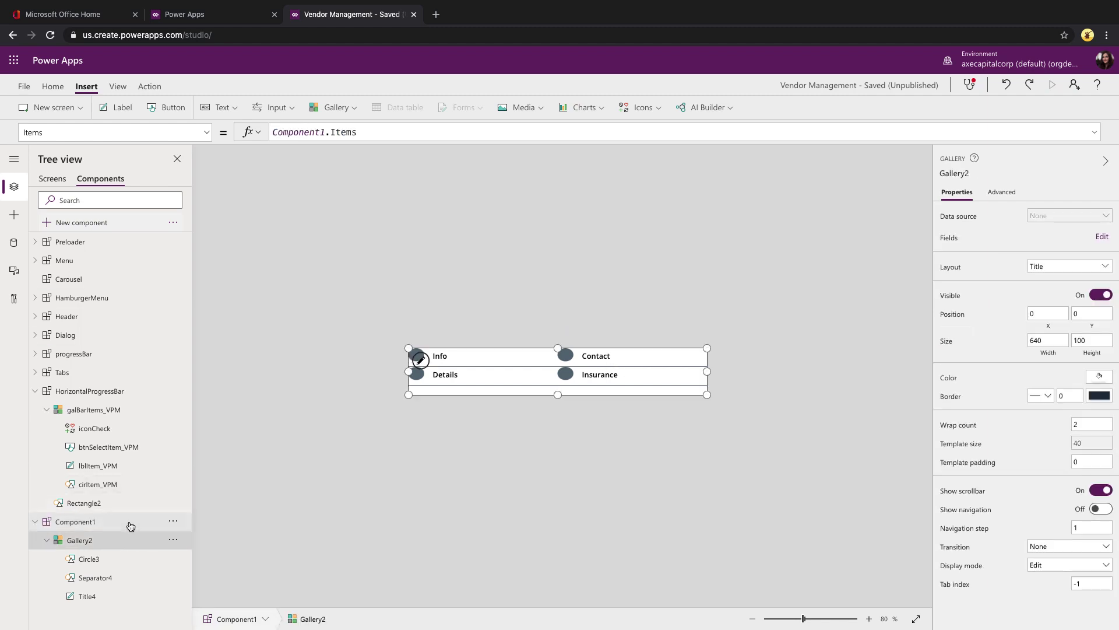
pyautogui.click(208, 133)
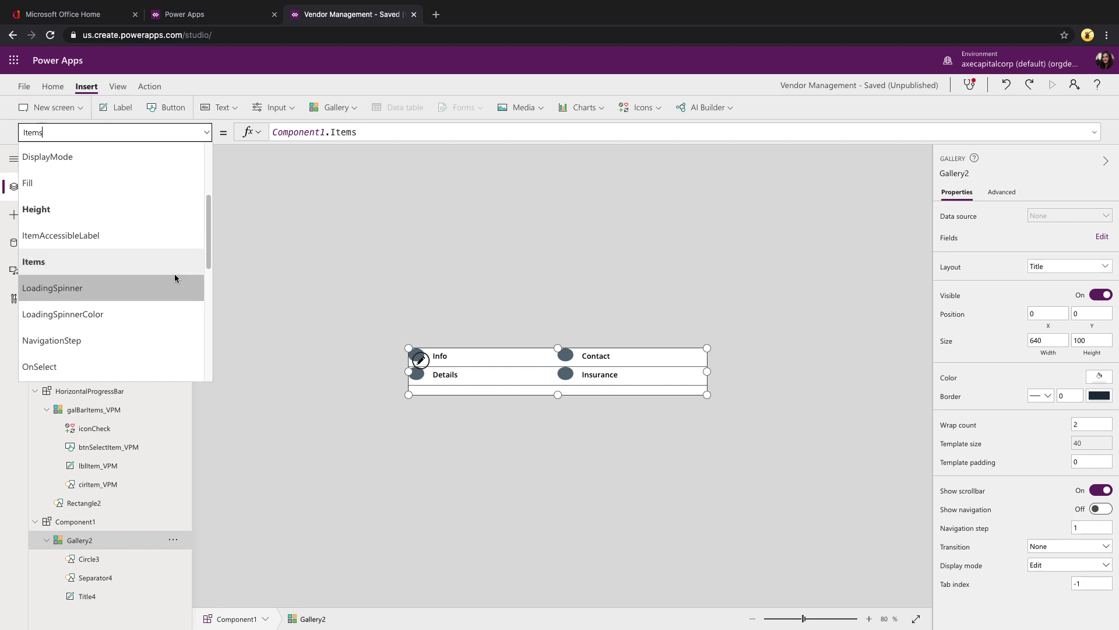
pyautogui.scroll(-10, 152, 301)
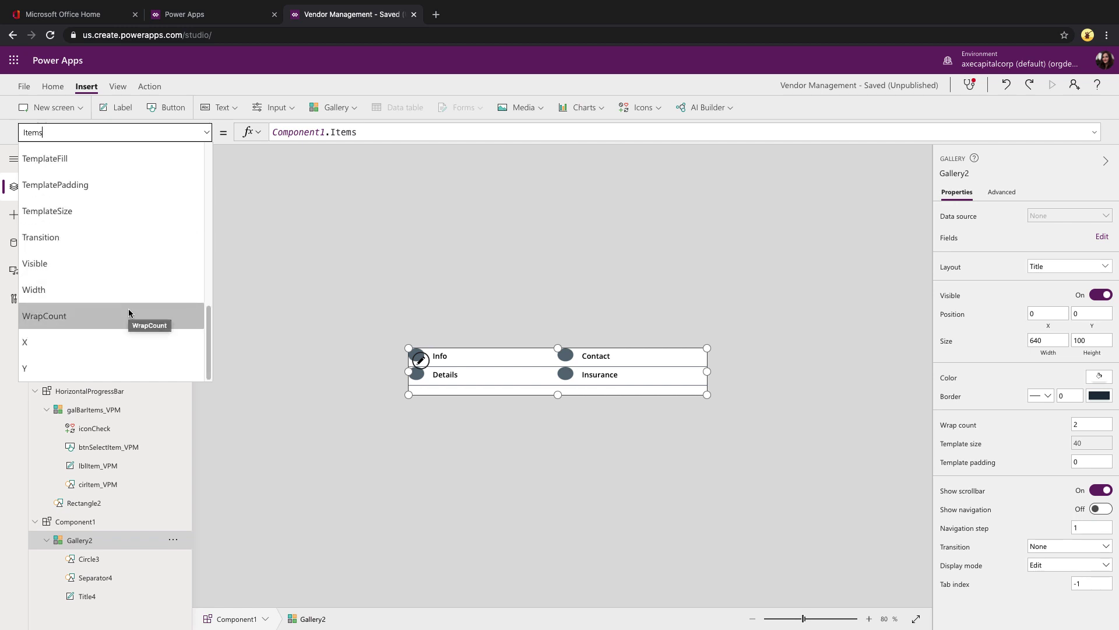
pyautogui.click(128, 309)
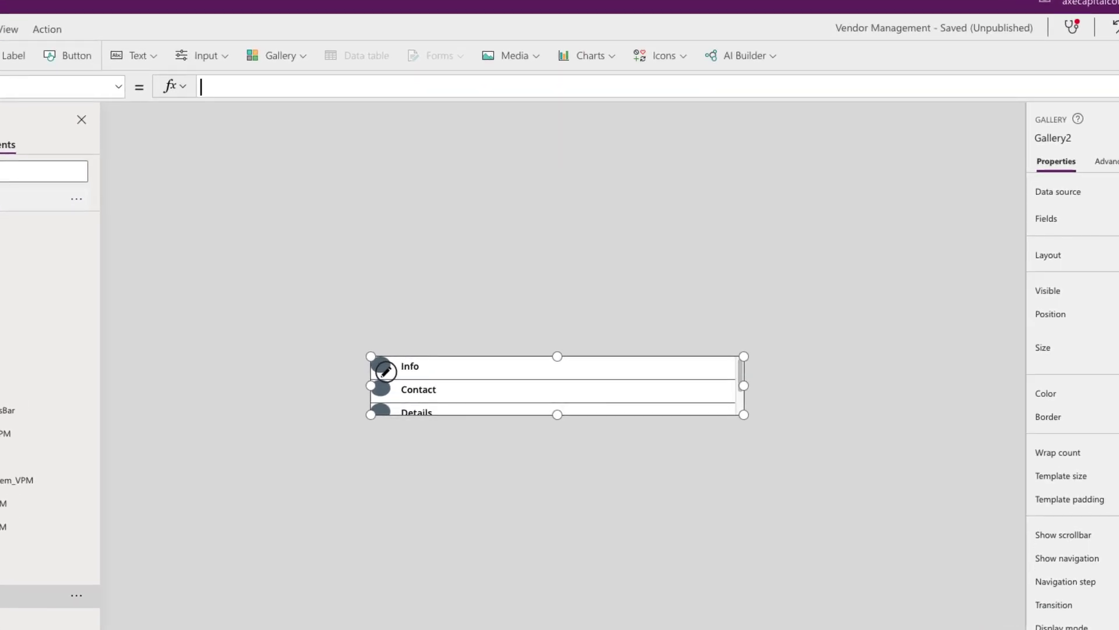
pyautogui.write('Countr')
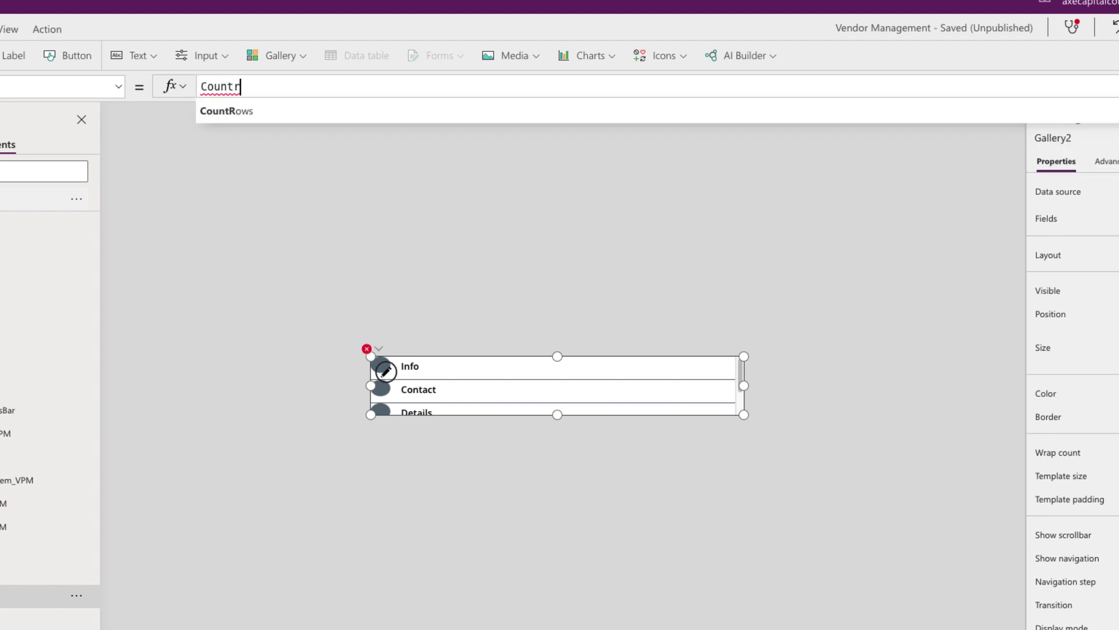
pyautogui.press('Tab')
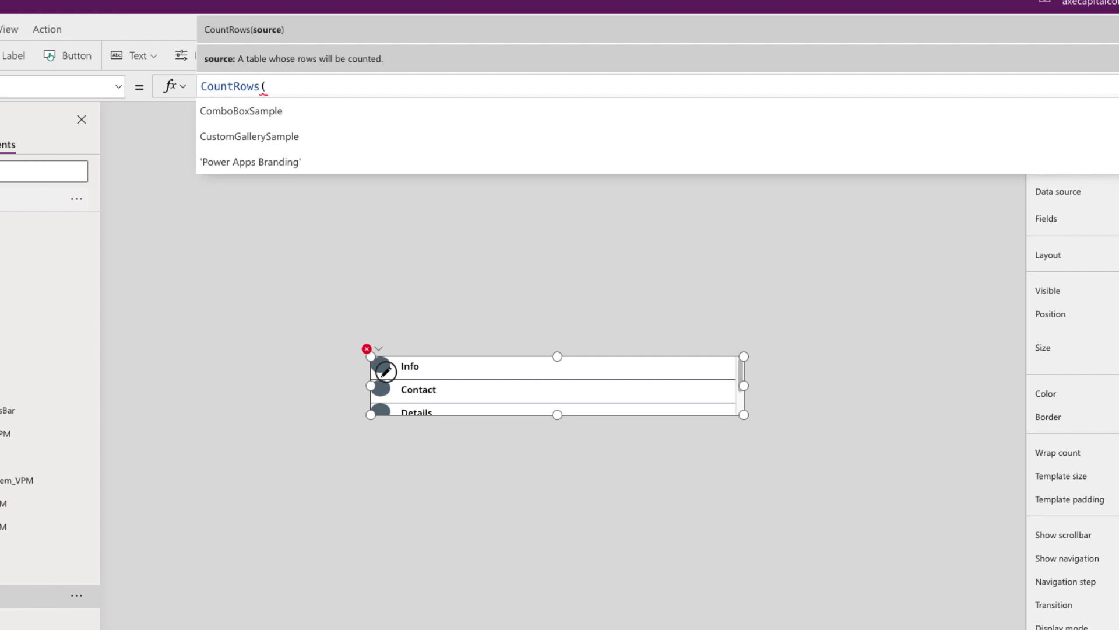
pyautogui.write('Component1.i')
pyautogui.press('Tab')
pyautogui.write(')')
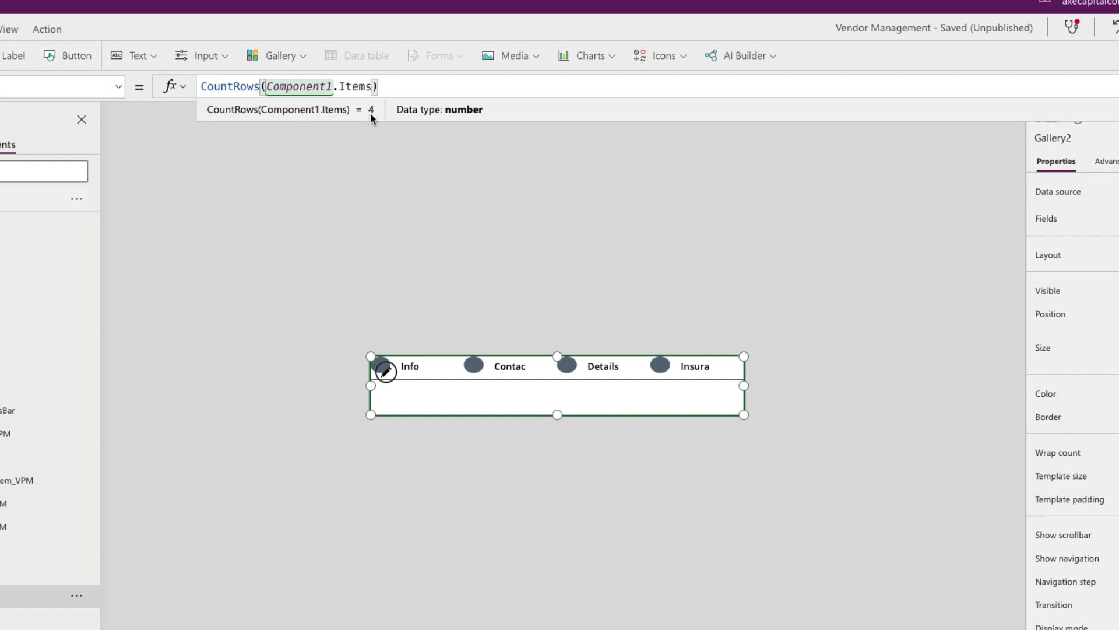
pyautogui.click(761, 385)
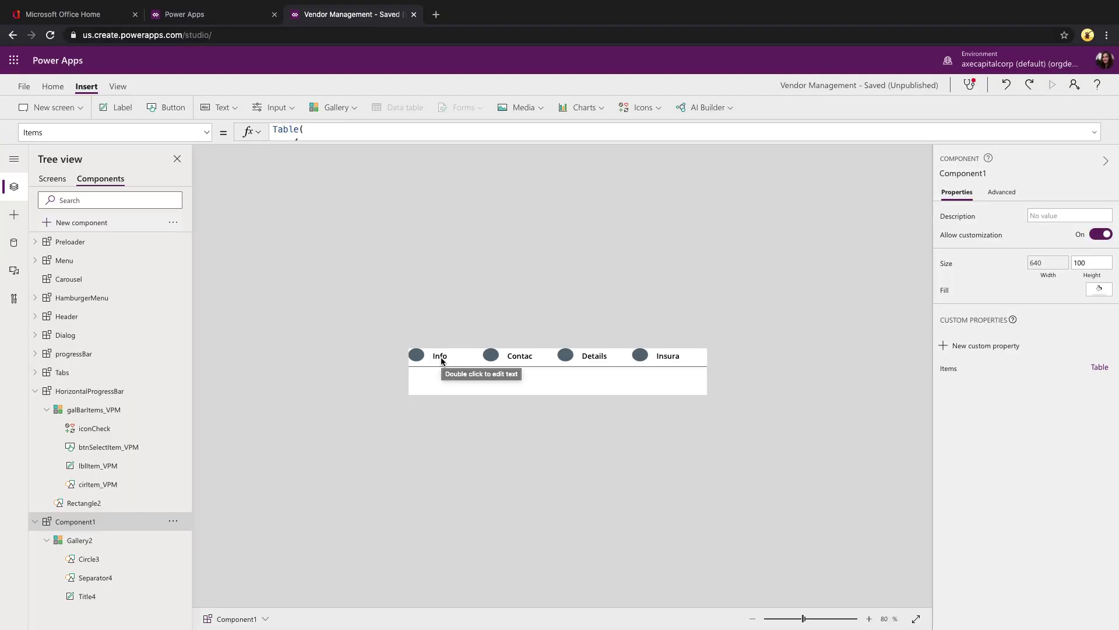
# - Set the X formula of the gallery's title label to Circle3.X + Circle3.Width + 10
pyautogui.click(441, 360)
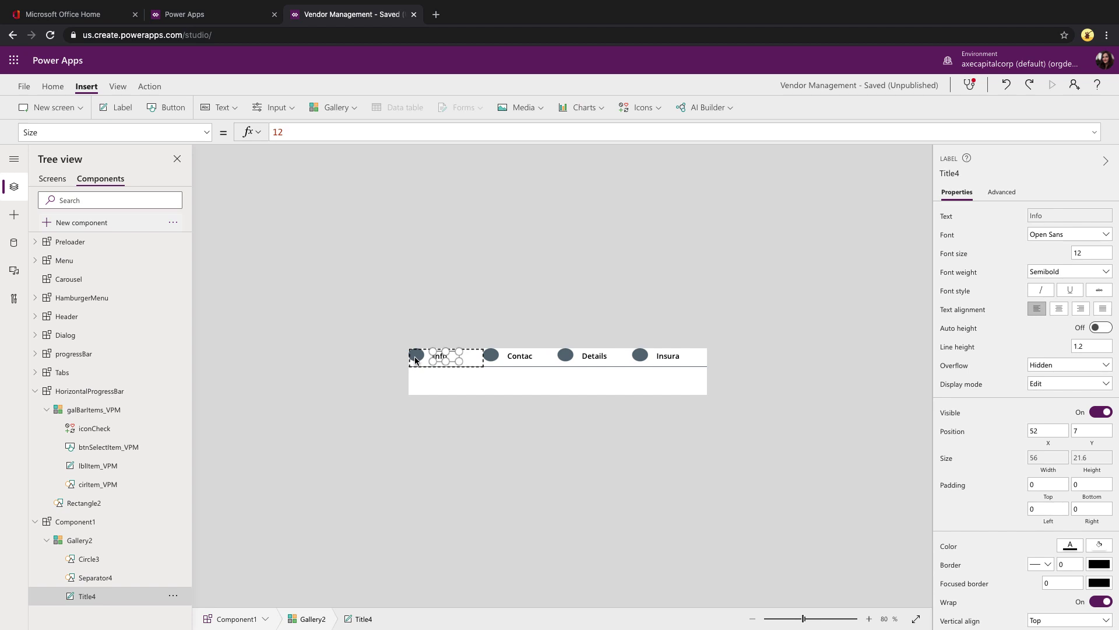
pyautogui.click(206, 132)
pyautogui.scroll(-3, 73, 337)
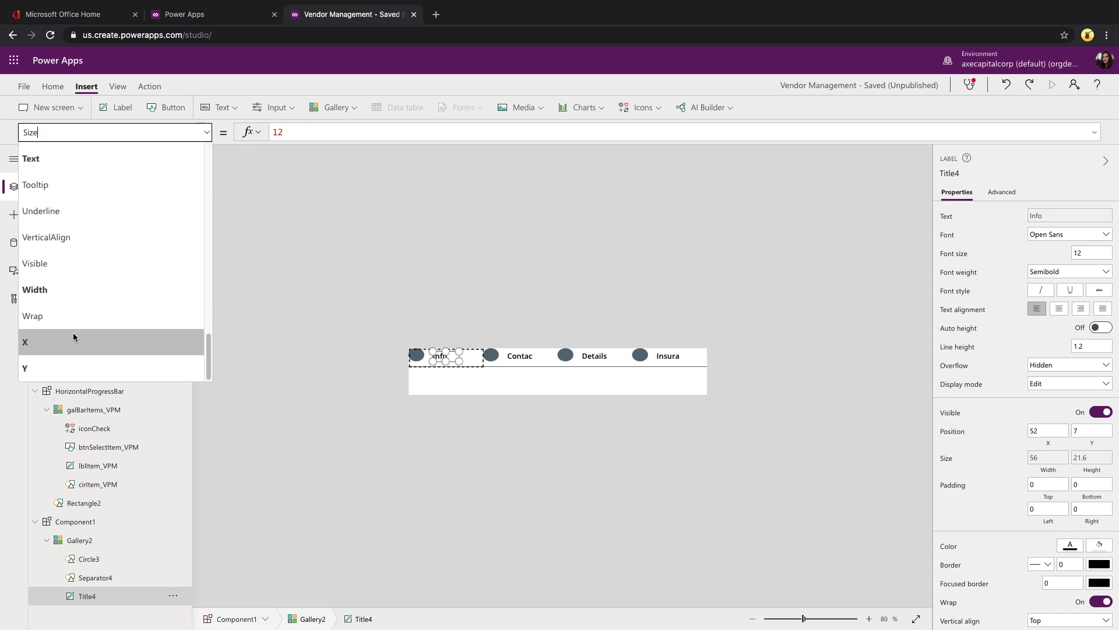
pyautogui.click(70, 342)
pyautogui.click(294, 131)
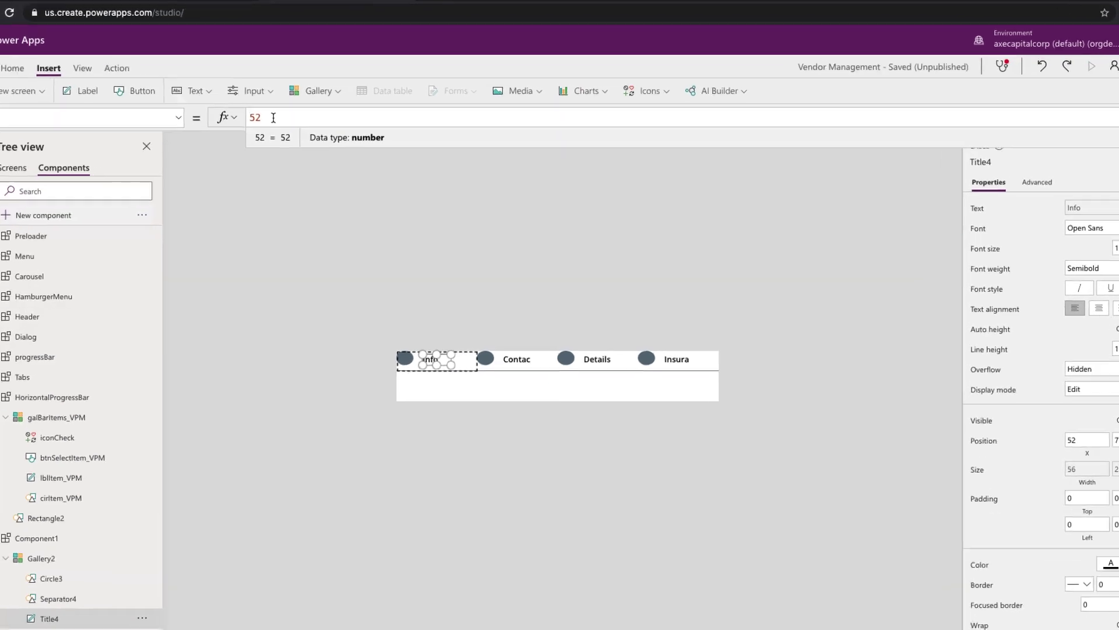
pyautogui.doubleClick(273, 117)
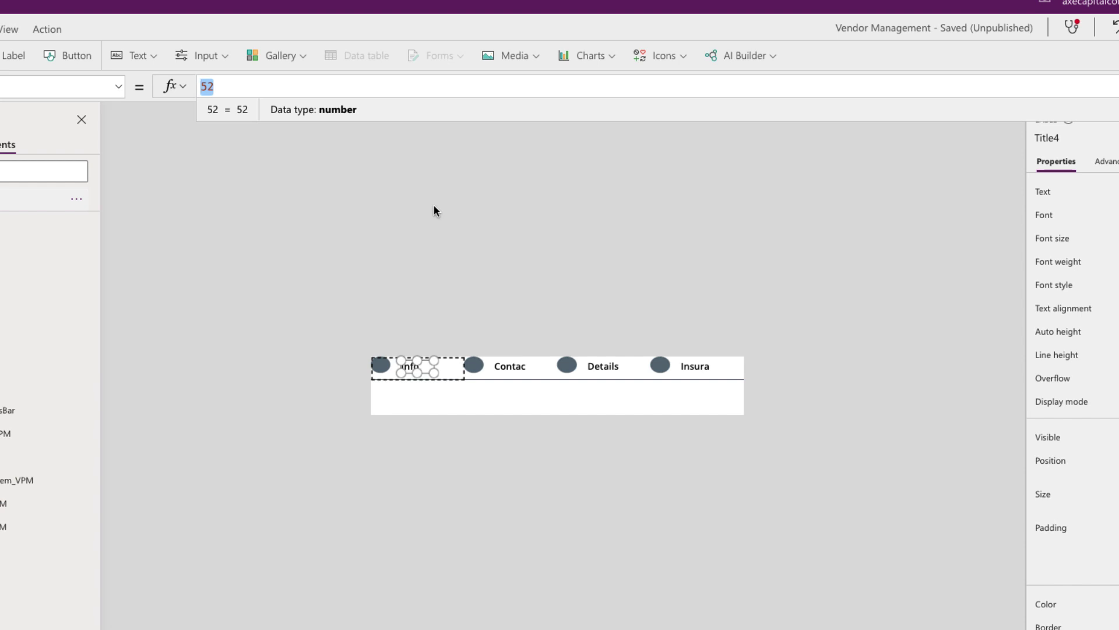
pyautogui.write('Circle3')
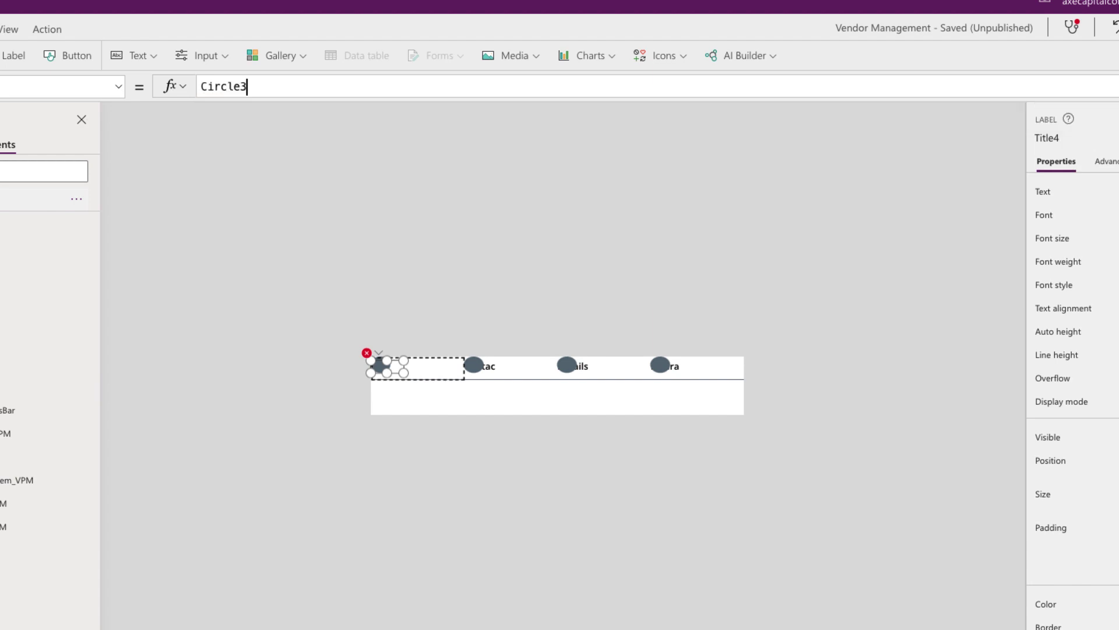
pyautogui.write('.X ')
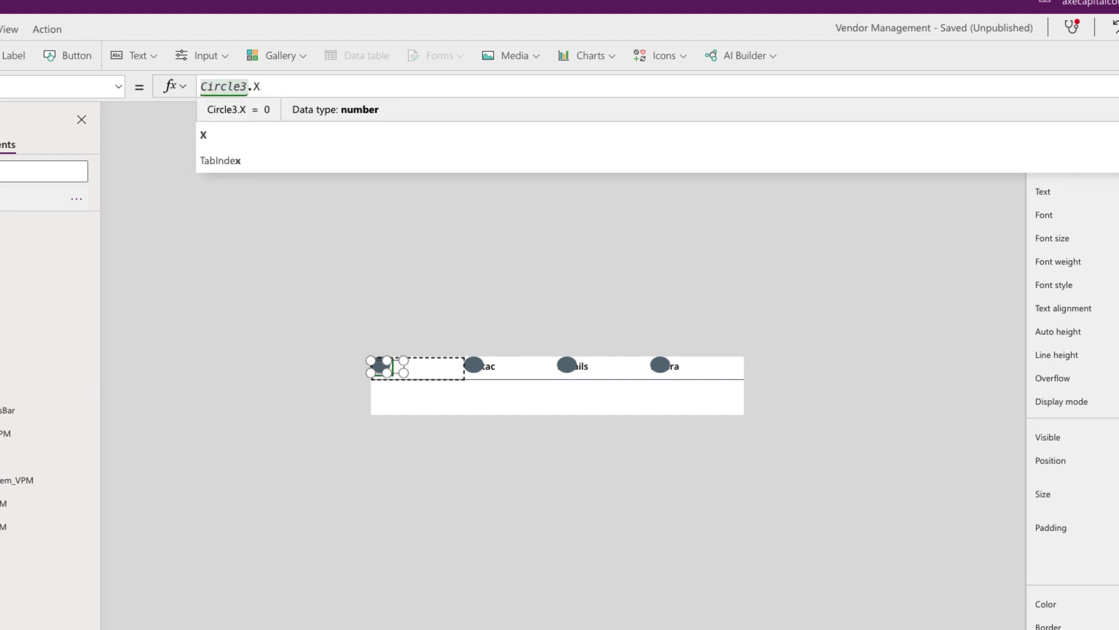
pyautogui.write('+ Ci')
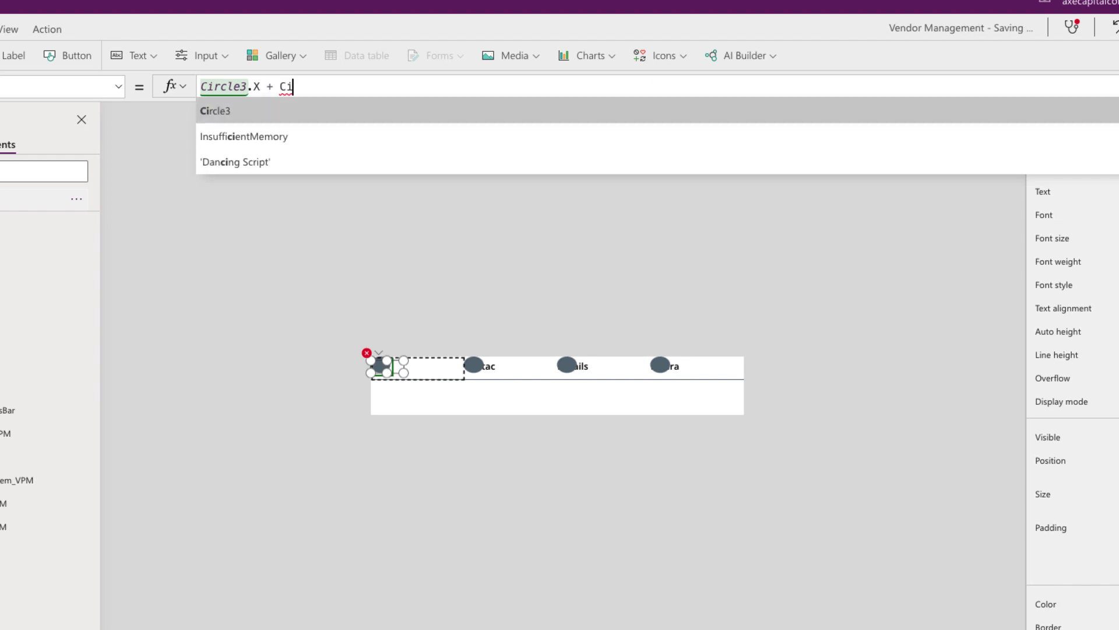
pyautogui.write('rcle3.Width')
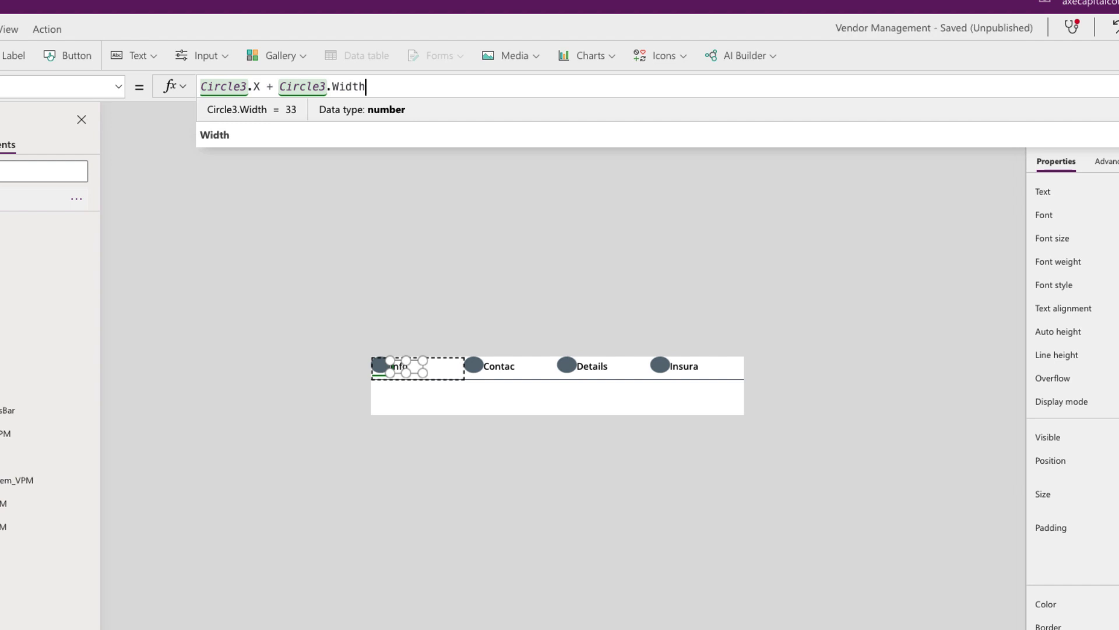
pyautogui.write(' +')
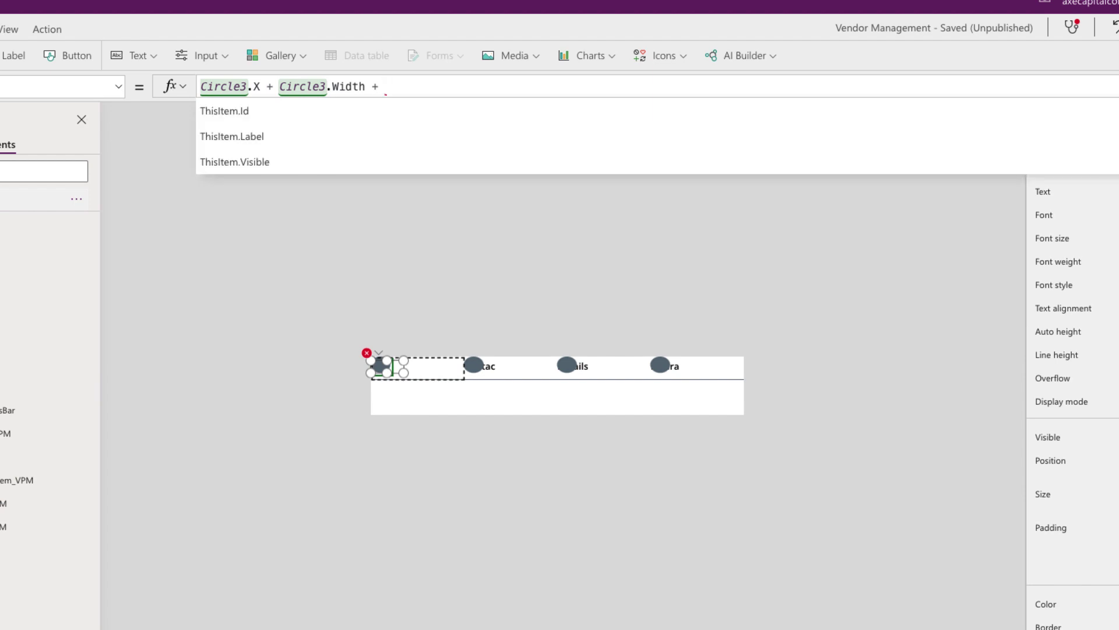
pyautogui.write(' 10')
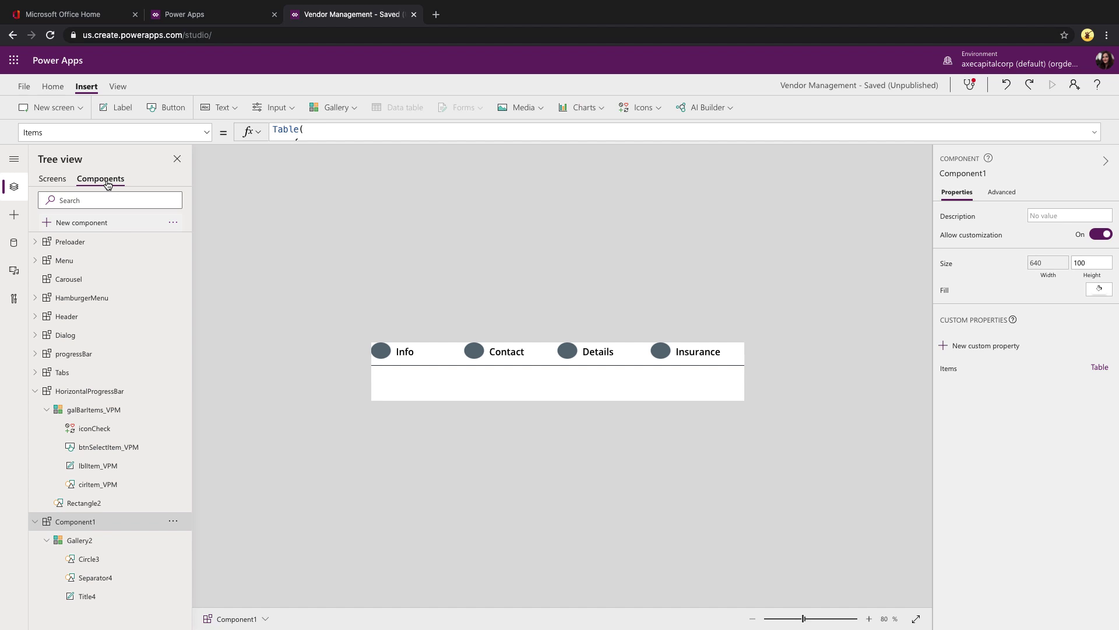
# - Inspect the background rectangle of HorizontalProgressBar and remove the component's Allow step selection custom property
pyautogui.click(90, 392)
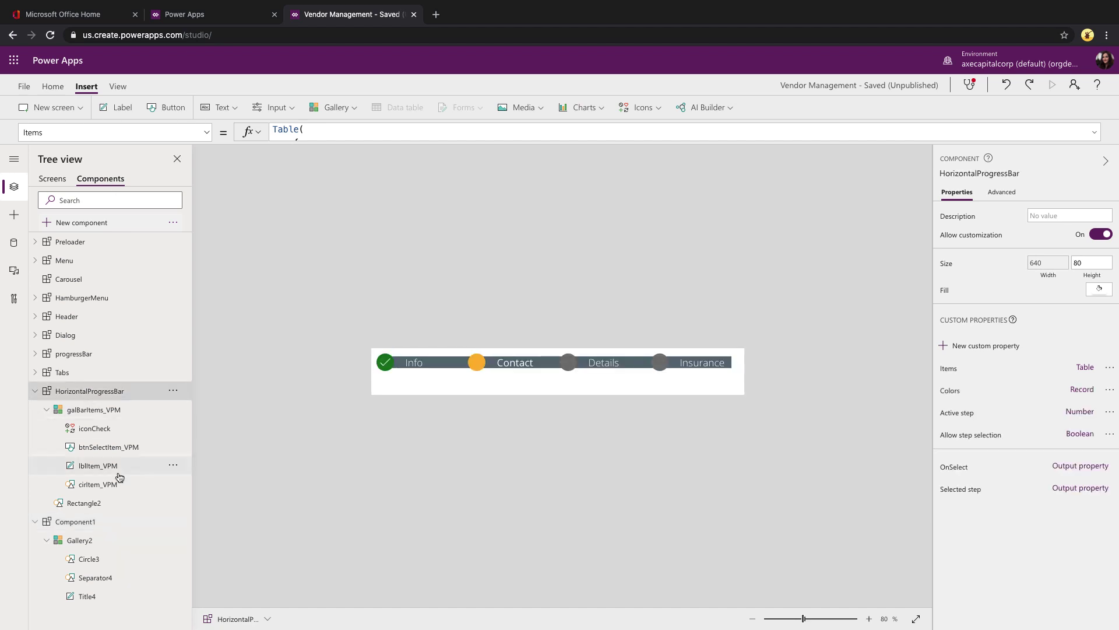
pyautogui.click(116, 501)
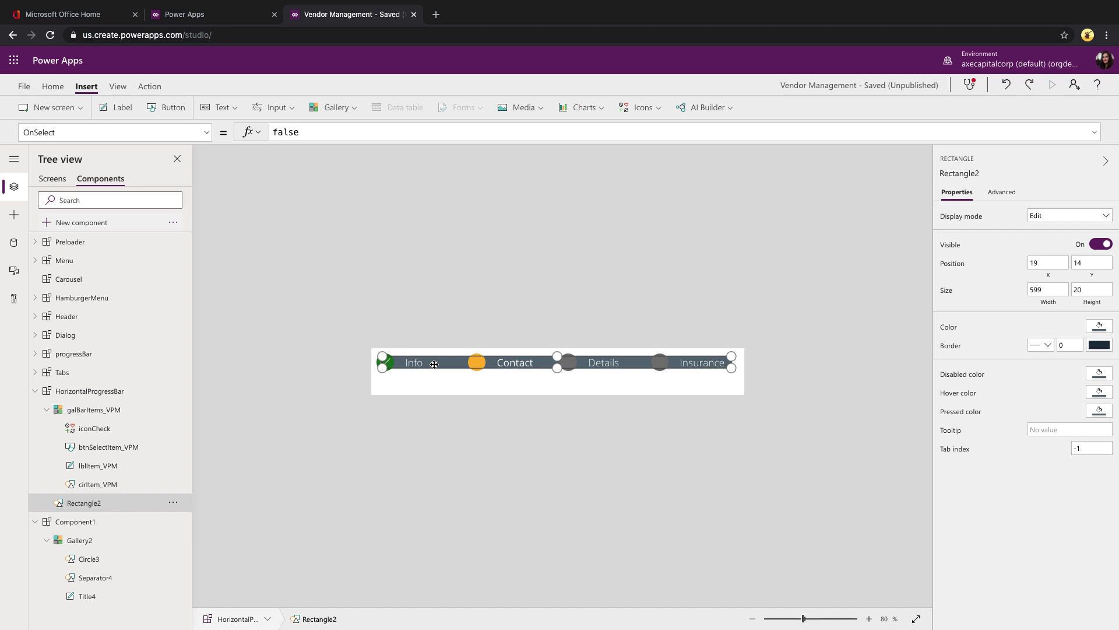
pyautogui.click(750, 370)
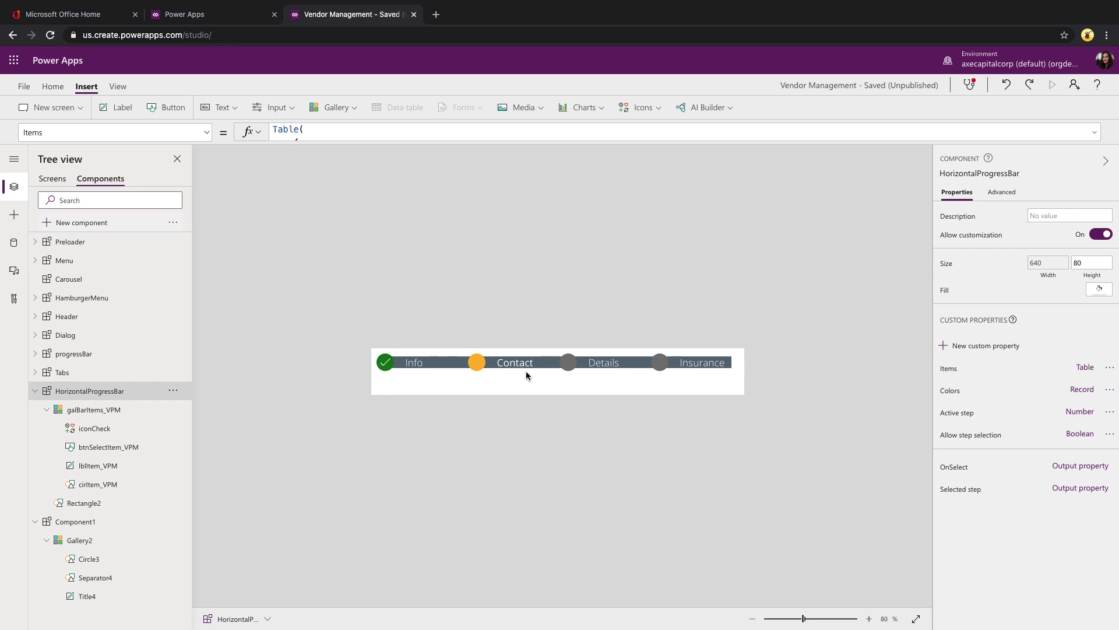
pyautogui.click(816, 516)
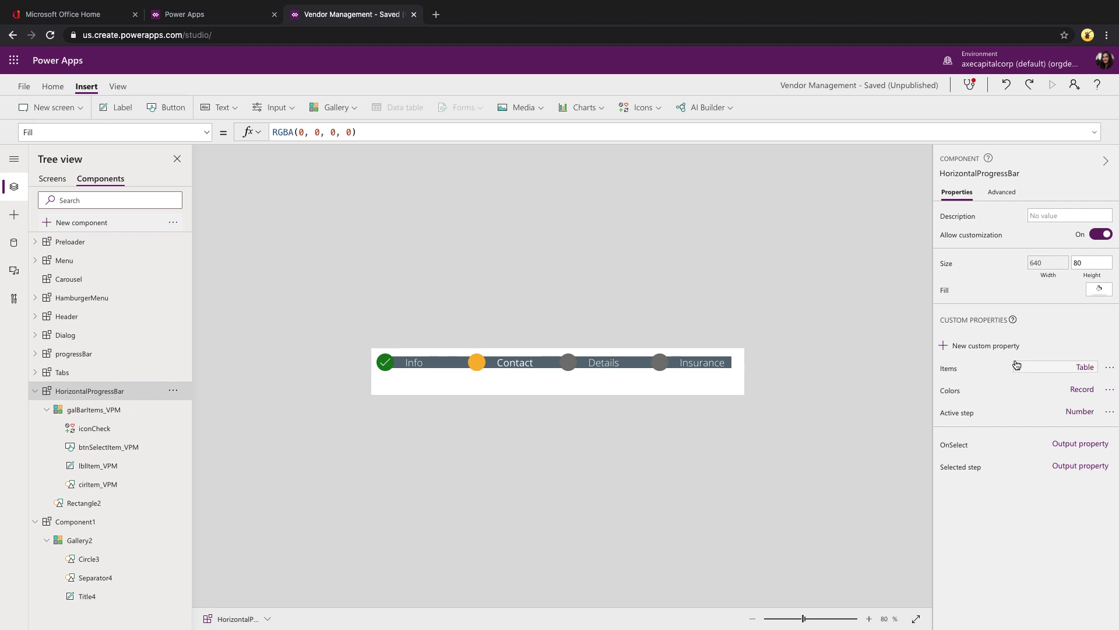
# - Examine the formulas of HorizontalProgressBar's Active step, Items and Colors custom properties
pyautogui.click(961, 412)
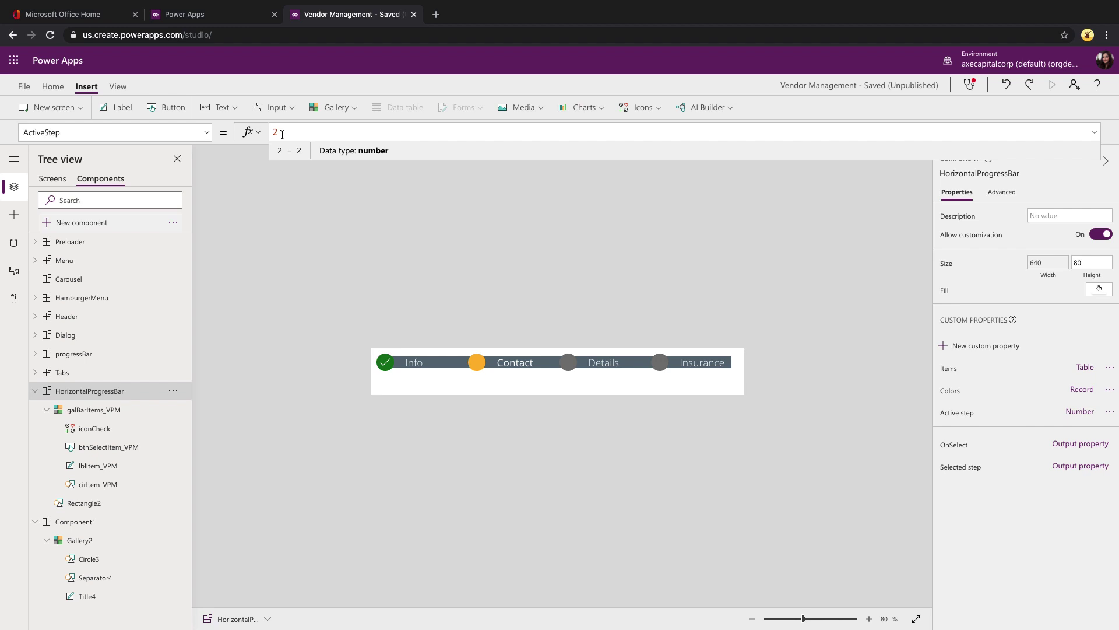
pyautogui.click(206, 132)
pyautogui.click(84, 259)
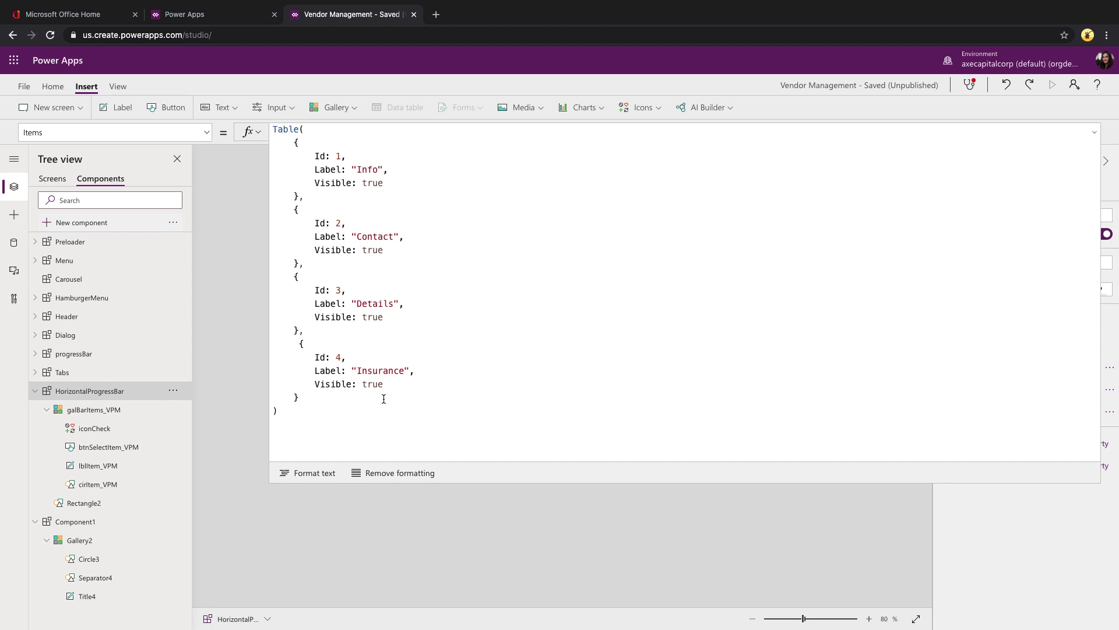
pyautogui.click(1111, 94)
pyautogui.click(950, 390)
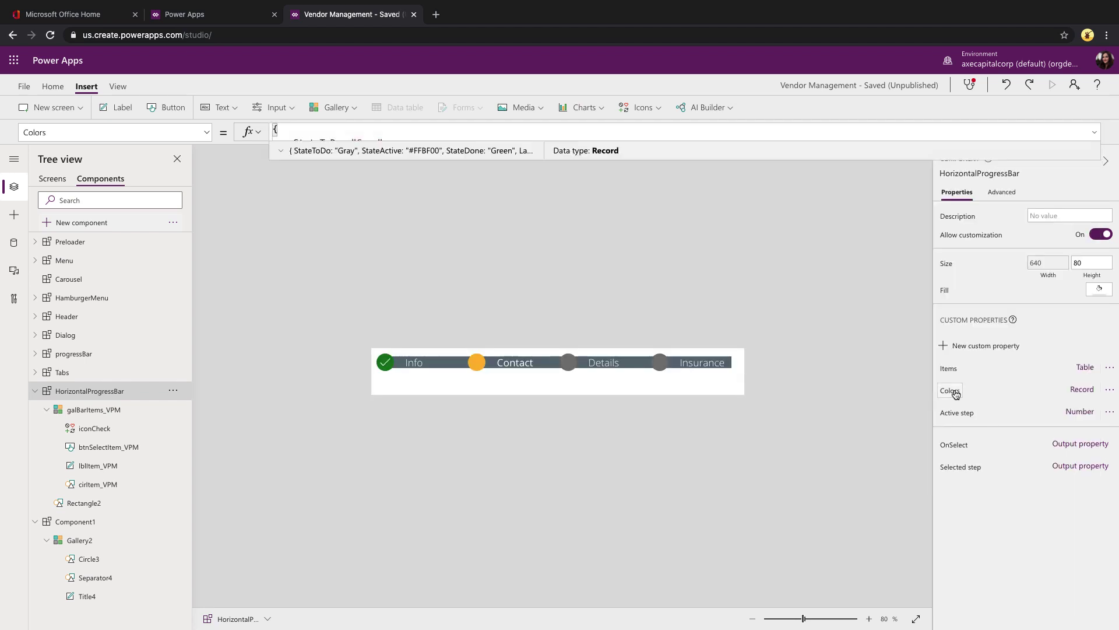
pyautogui.click(1095, 132)
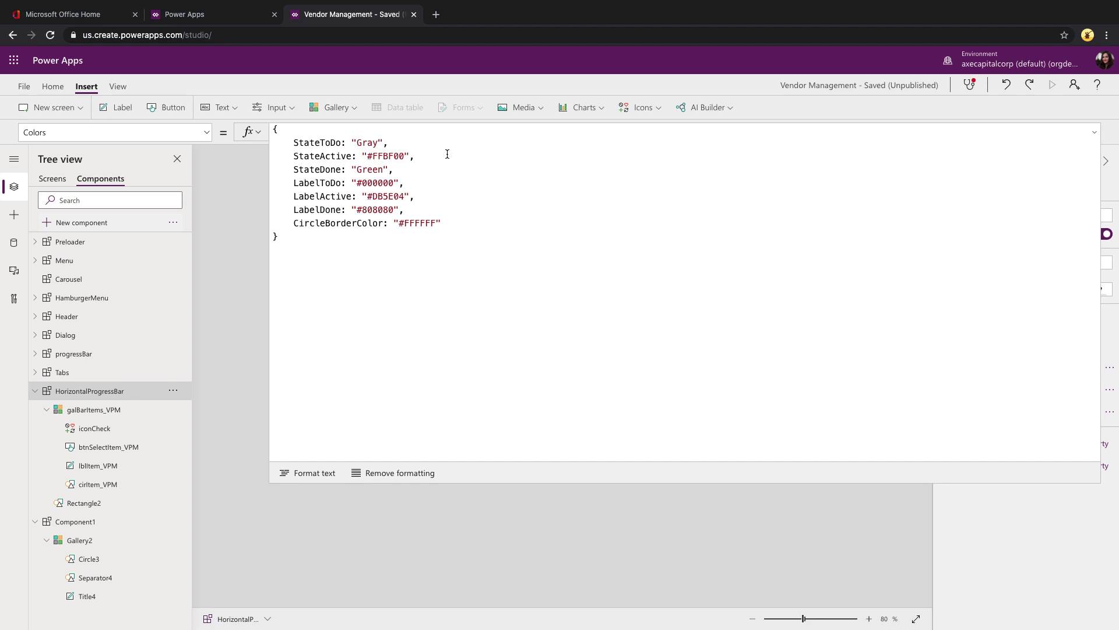
pyautogui.press('Escape')
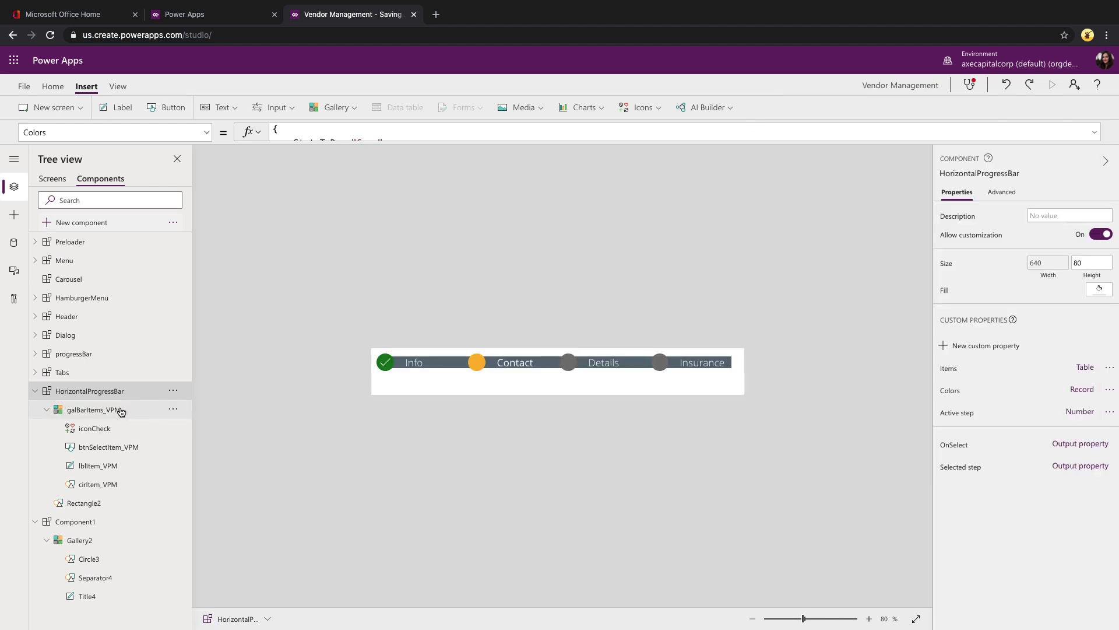
# - Examine the Fill formula of the cirItem_VPM circle and the Visible formula of iconCheck in the progress bar gallery
pyautogui.click(121, 410)
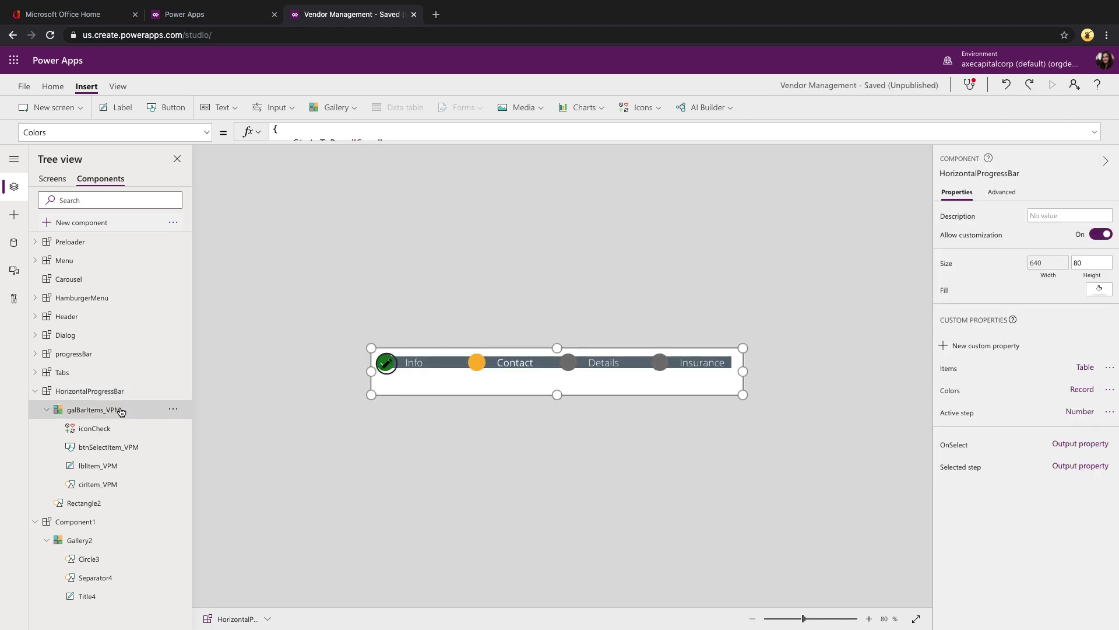
pyautogui.click(105, 488)
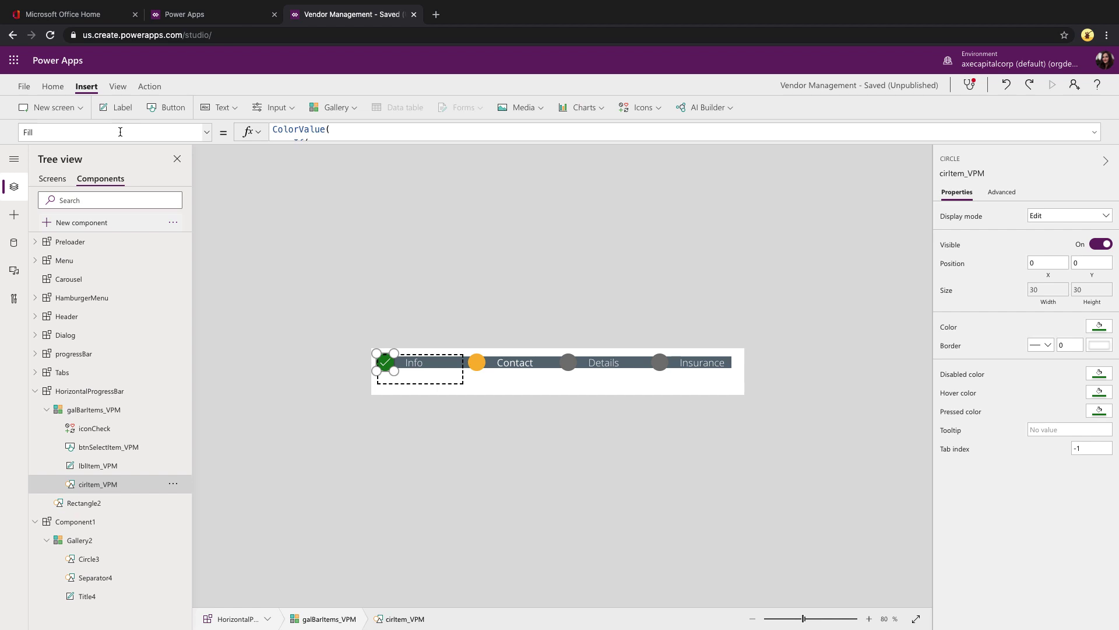
pyautogui.click(1094, 132)
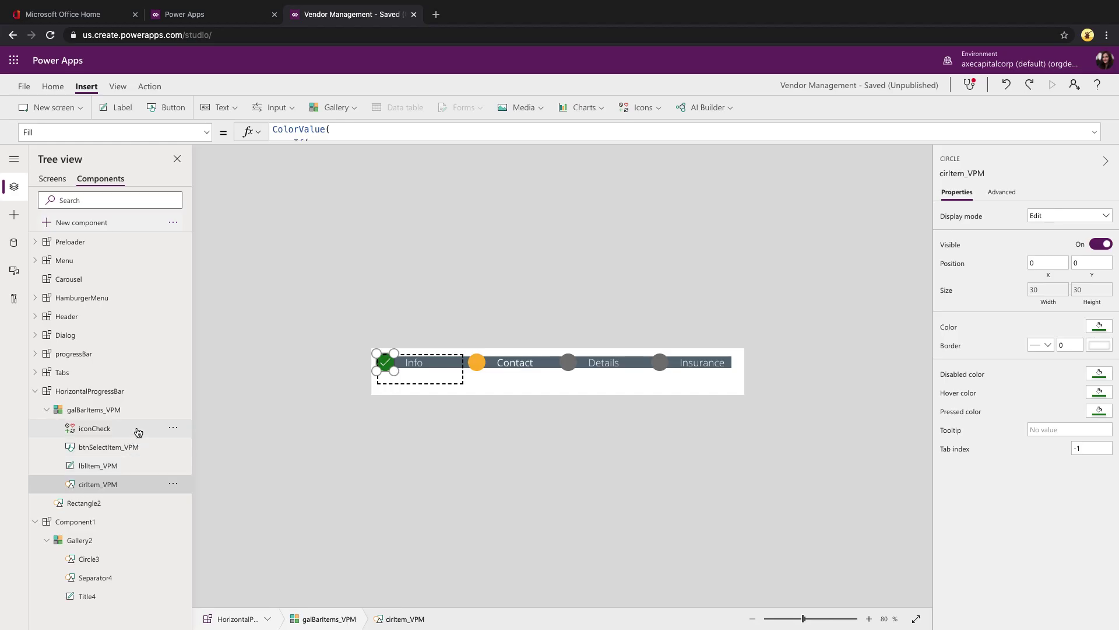
pyautogui.click(138, 432)
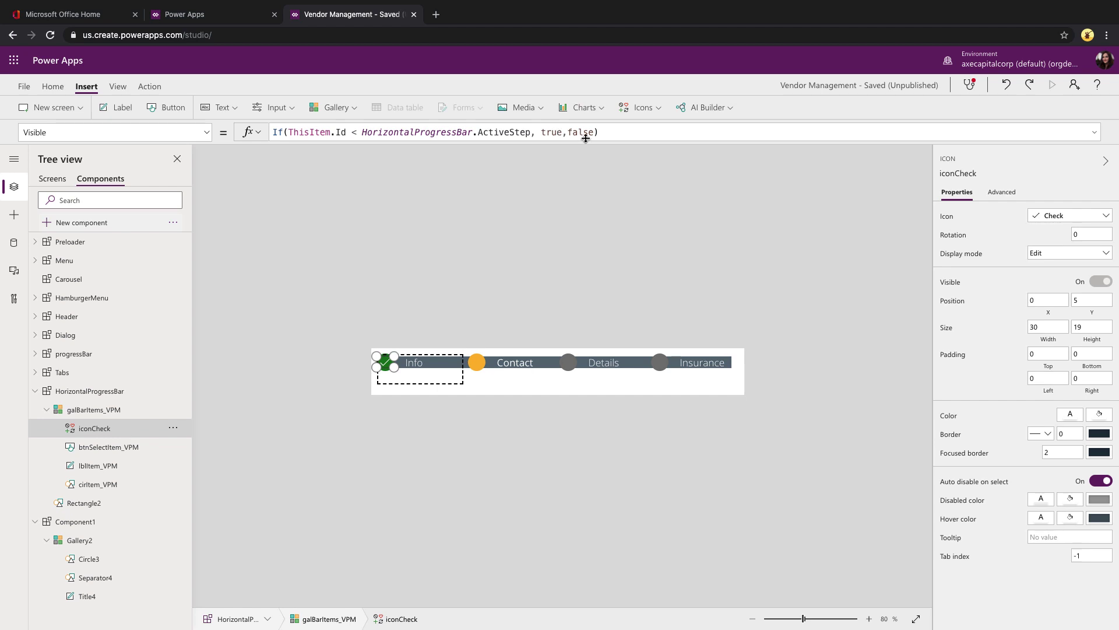
# - Collapse the galBarItems_VPM gallery and view the whole Info screen of the app with its progress bar
pyautogui.click(47, 409)
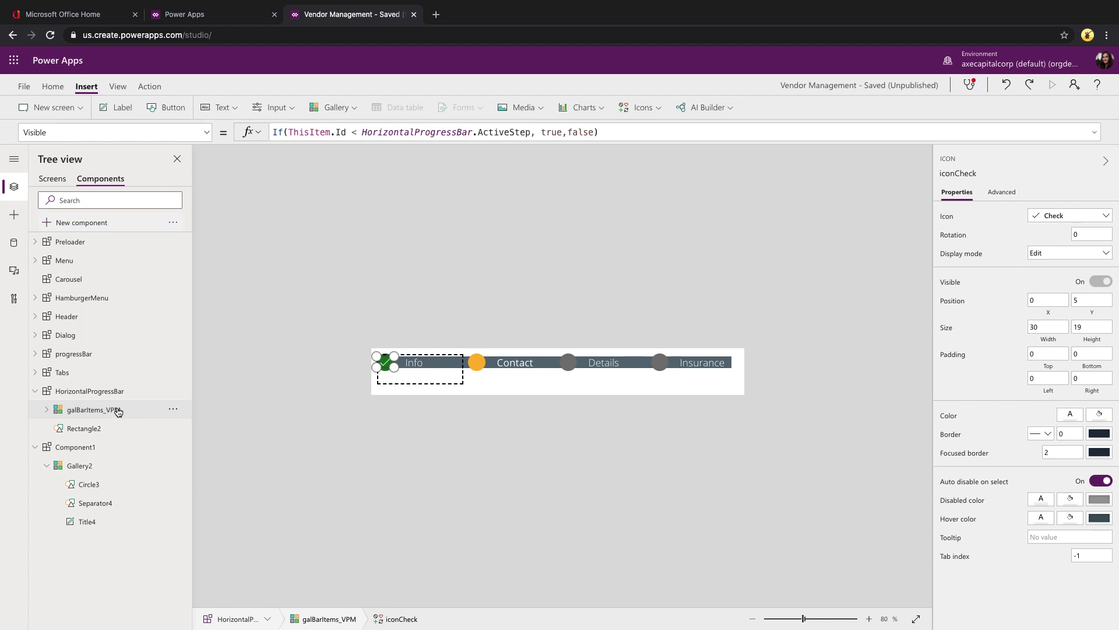
pyautogui.click(116, 392)
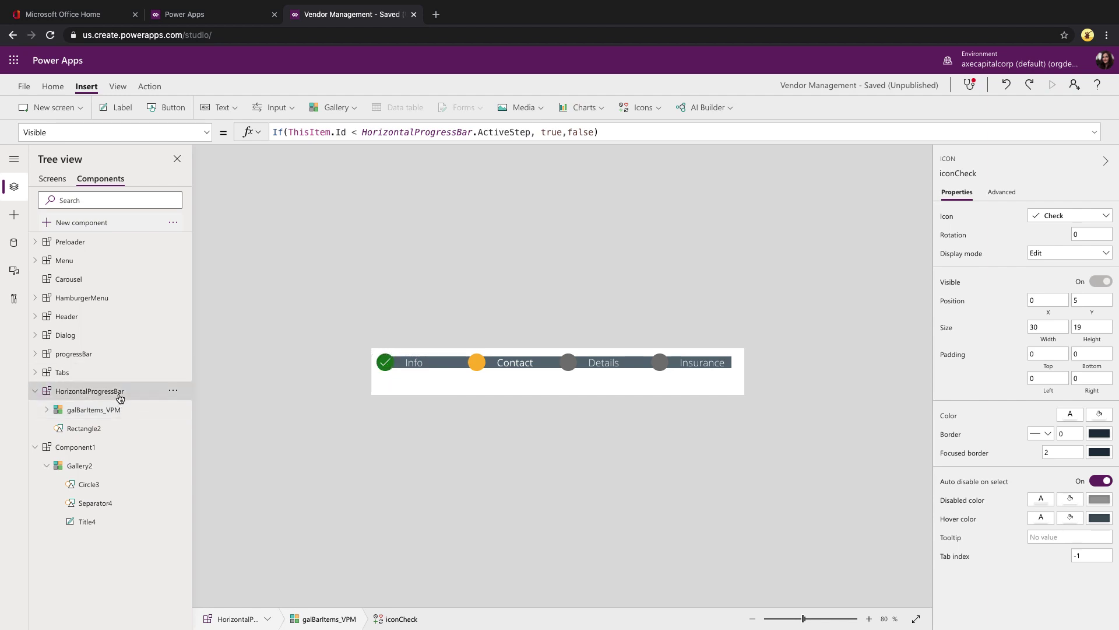
pyautogui.click(60, 174)
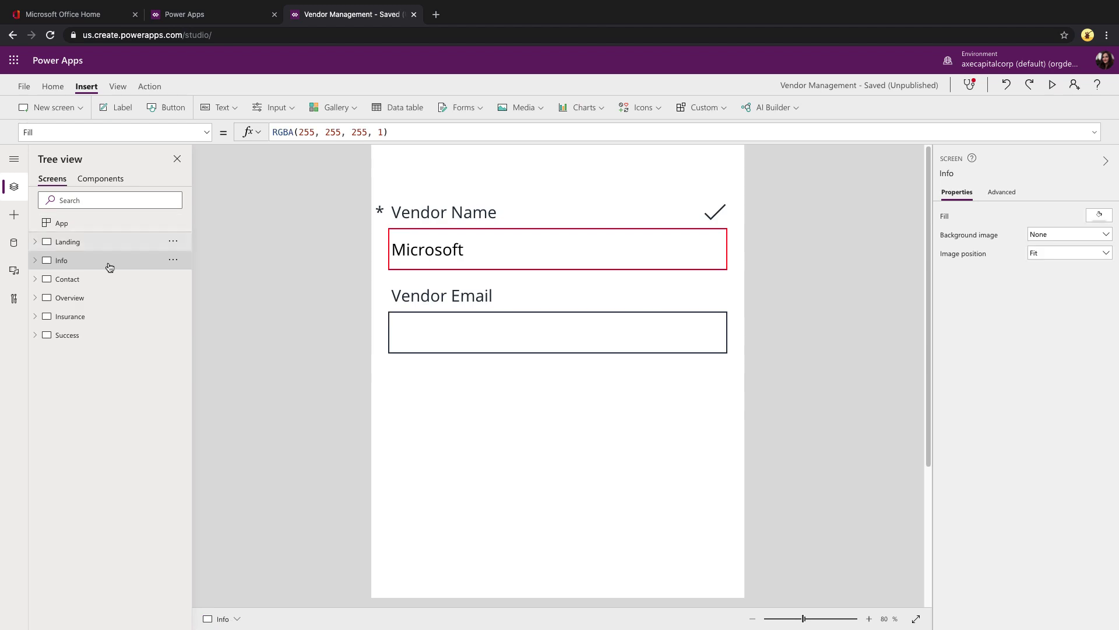
pyautogui.click(755, 620)
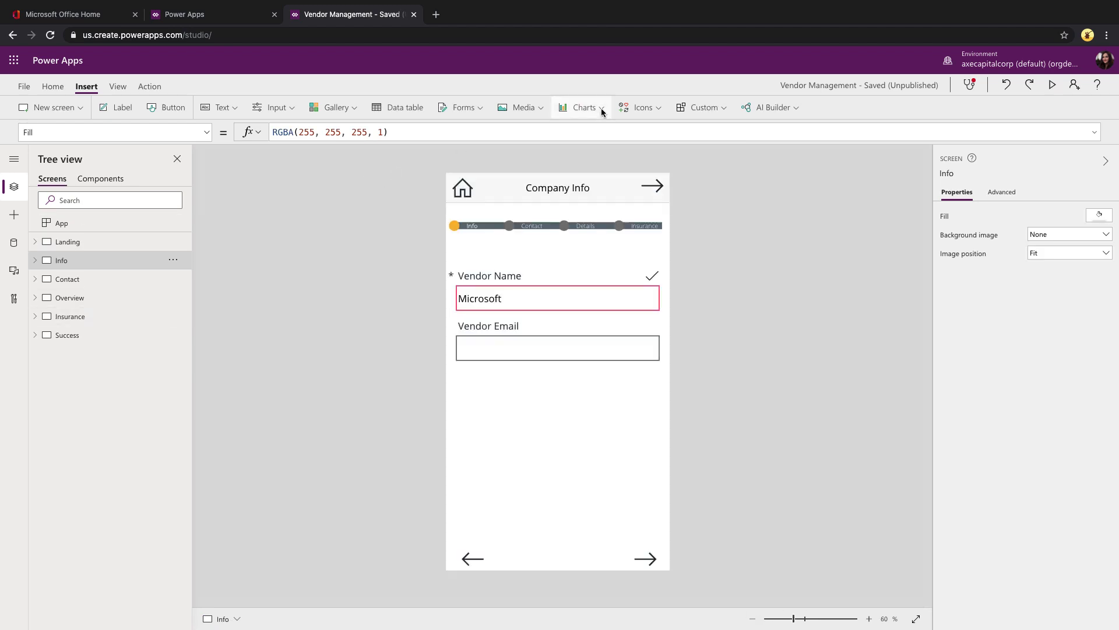
# - Insert a HorizontalProgressBar component on the Info screen and place it just below the existing bar, at X 0, Y 180
pyautogui.click(703, 107)
pyautogui.scroll(-2, 764, 198)
pyautogui.click(759, 234)
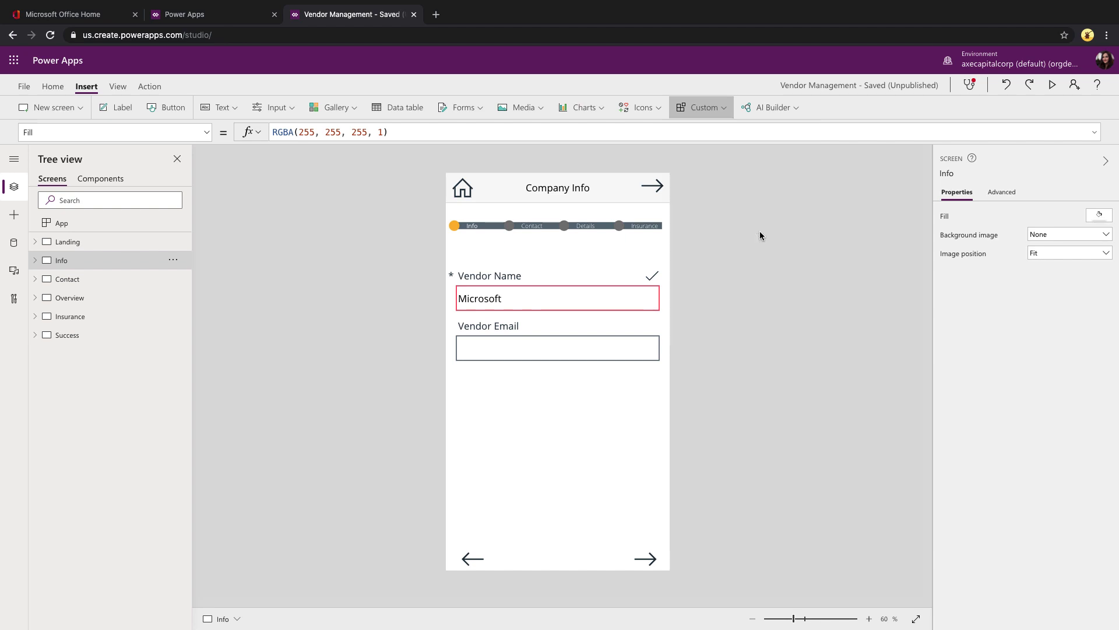
pyautogui.moveTo(519, 188); pyautogui.dragTo(520, 250)
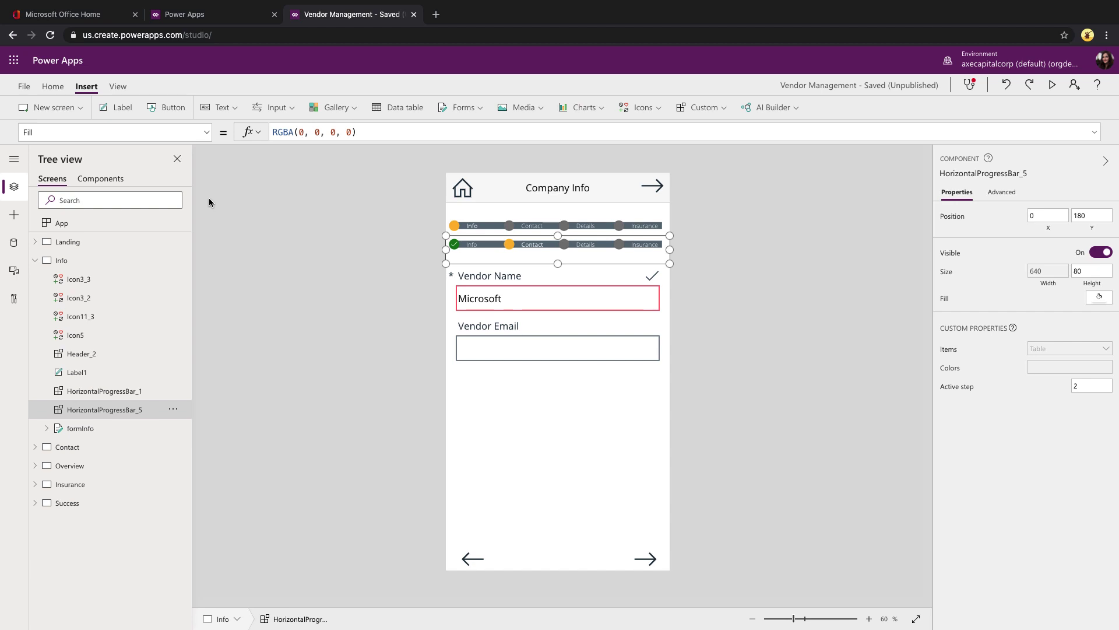
# - Set the ActiveStep property of the new progress bar on the Info screen to 1
pyautogui.click(206, 134)
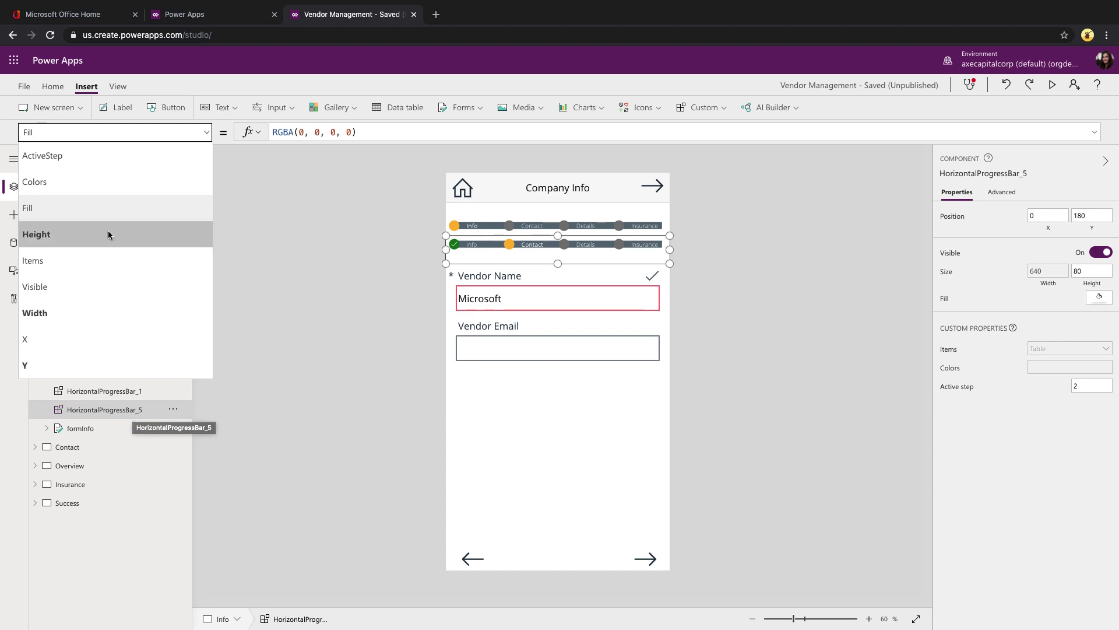
pyautogui.click(92, 155)
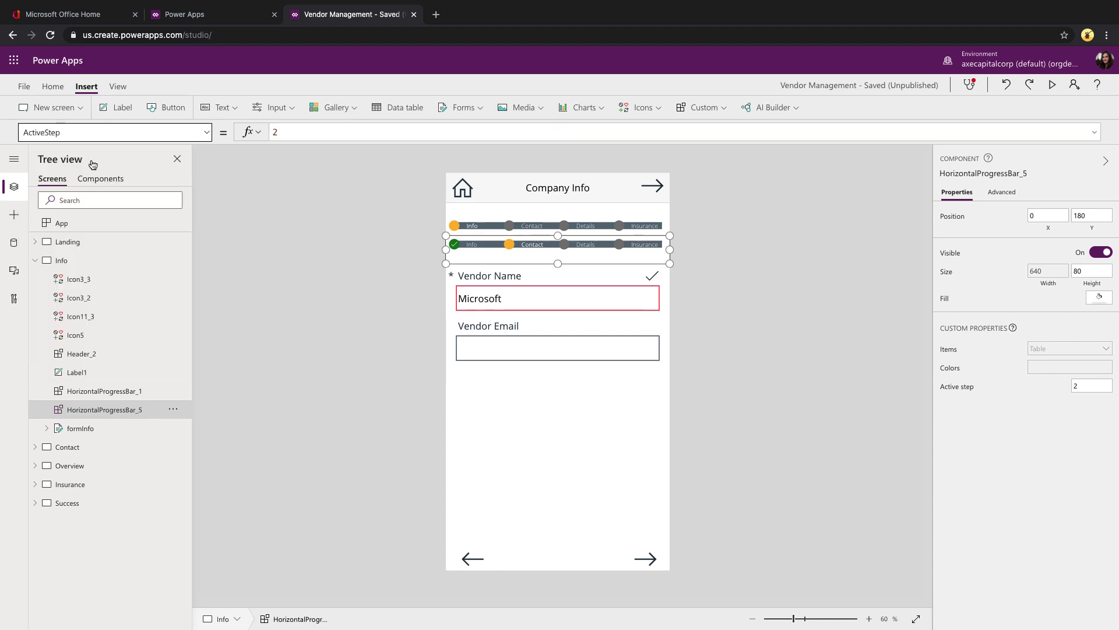
pyautogui.doubleClick(278, 132)
pyautogui.write('1')
# - Examine the Active step of the Contact screen's progress bar, and return to the newly added bar on the Info screen
pyautogui.click(87, 449)
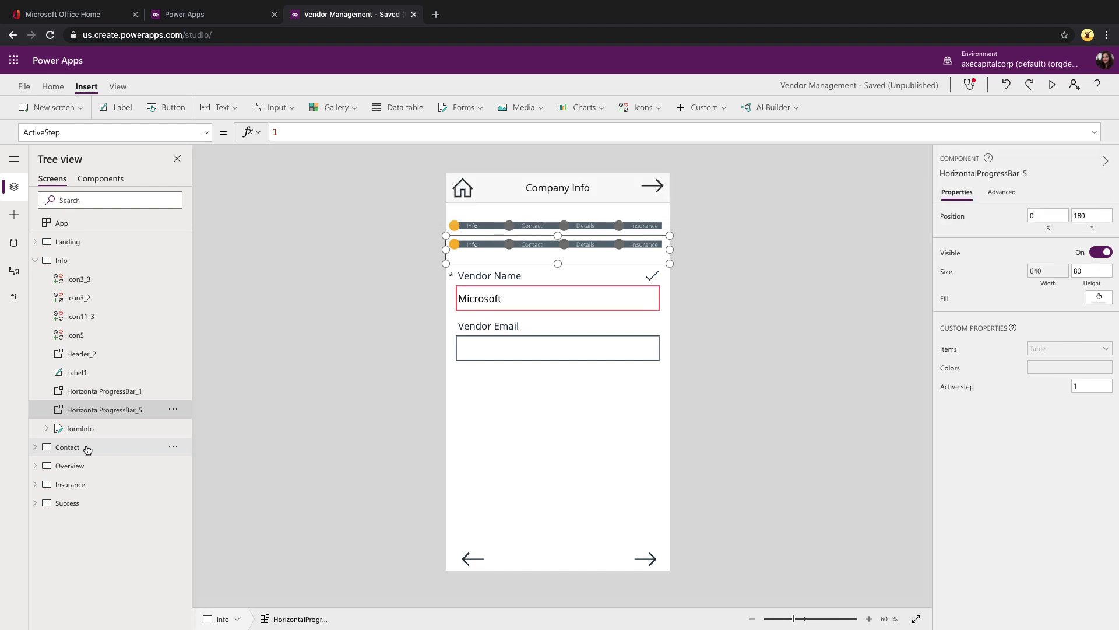
pyautogui.click(36, 447)
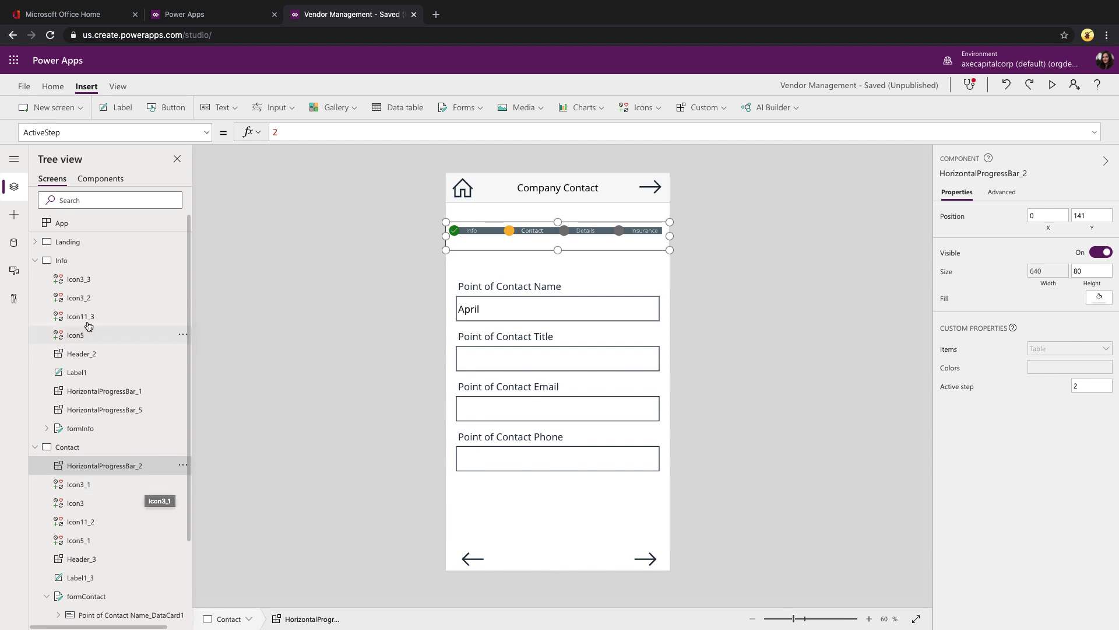
pyautogui.click(105, 409)
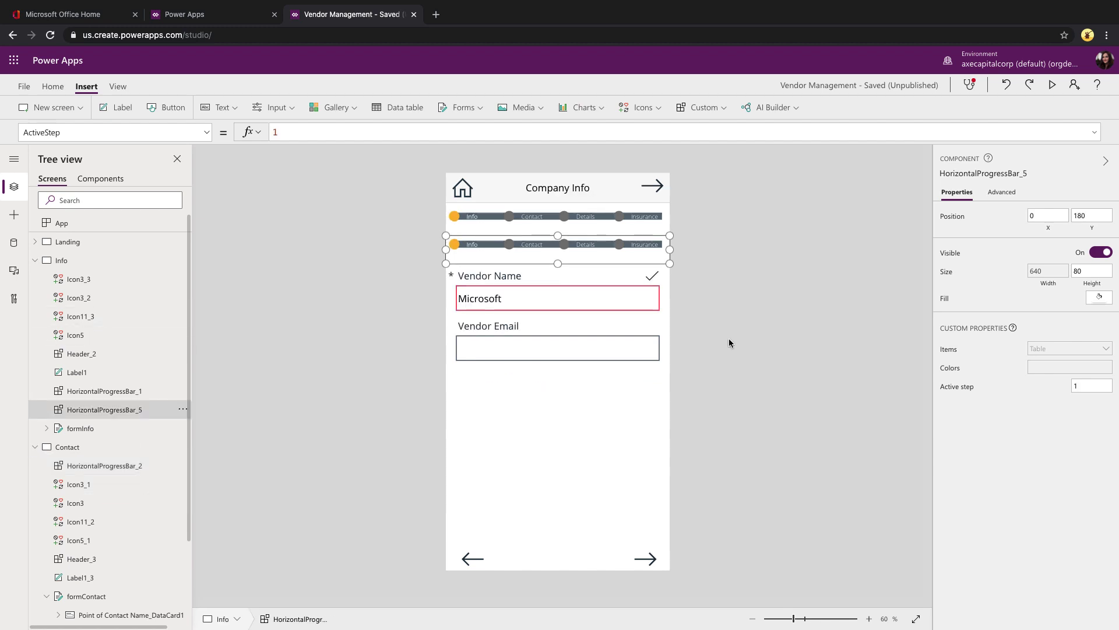